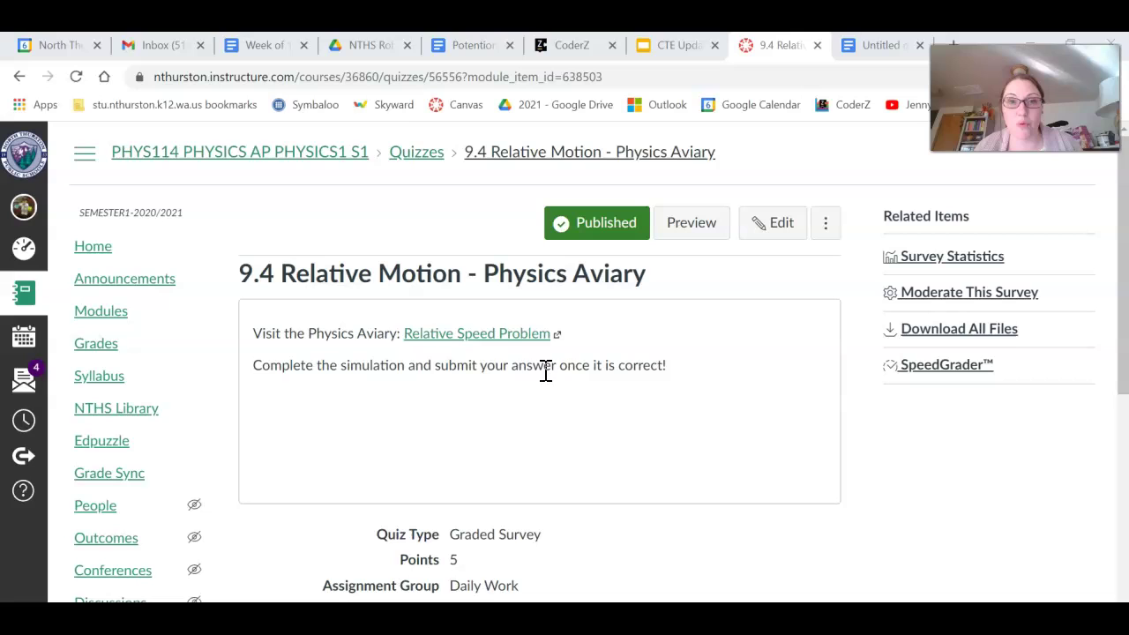
Bring up the context menu for the Relative Speed Problem link on the 9.4 Relative Motion quiz page
right_click(509, 333)
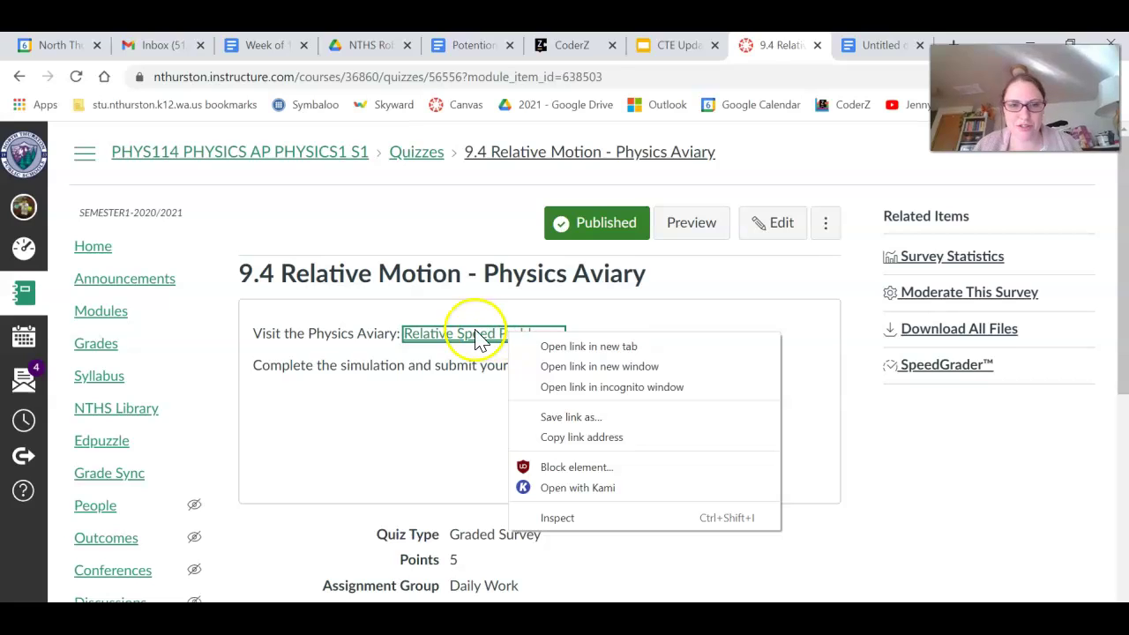
Open the Relative Speed Problem simulation in a new tab and review its instructions
left_click(477, 337)
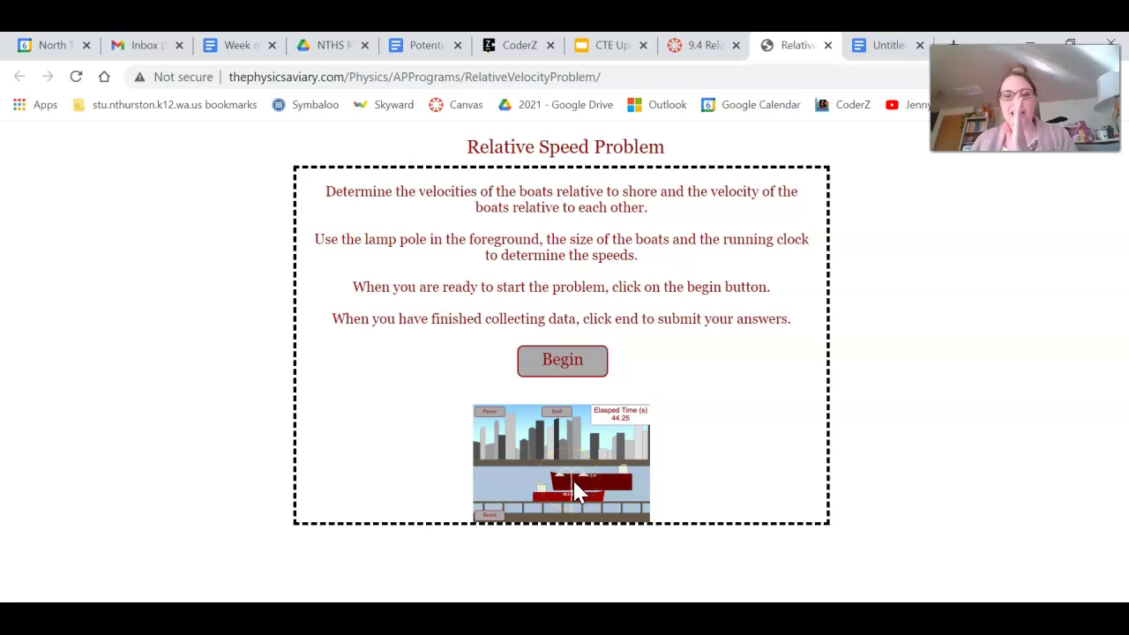
left_click(643, 479)
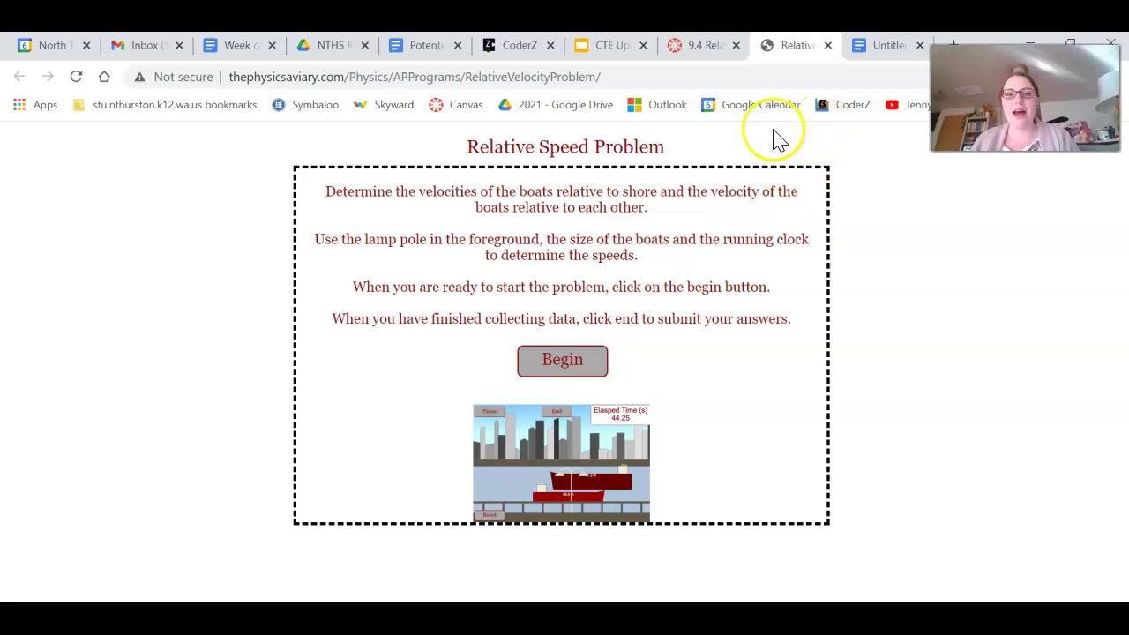
Fill the table's header row with Boat, Distance (Length), Time and Speed
left_click(872, 50)
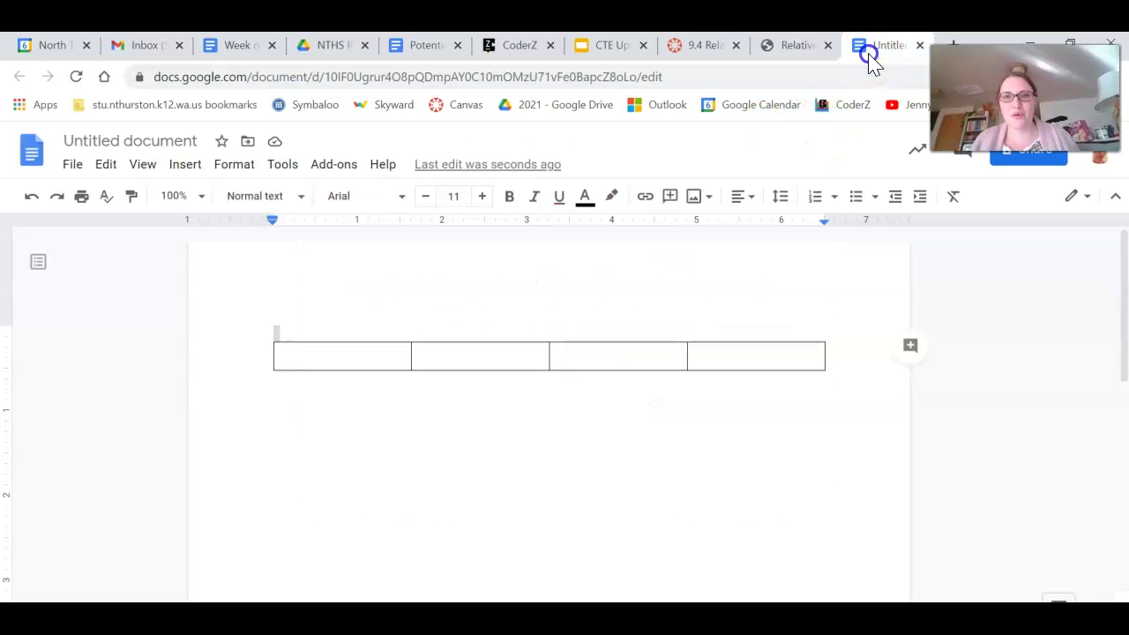
left_click(327, 364)
double_click(327, 365)
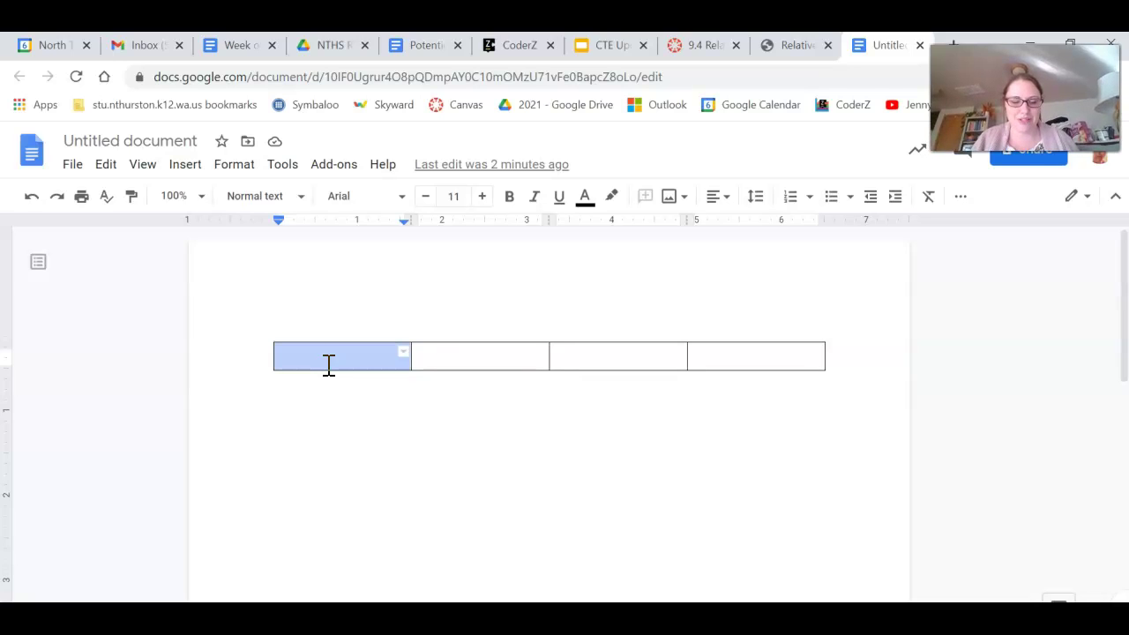
type("Boat")
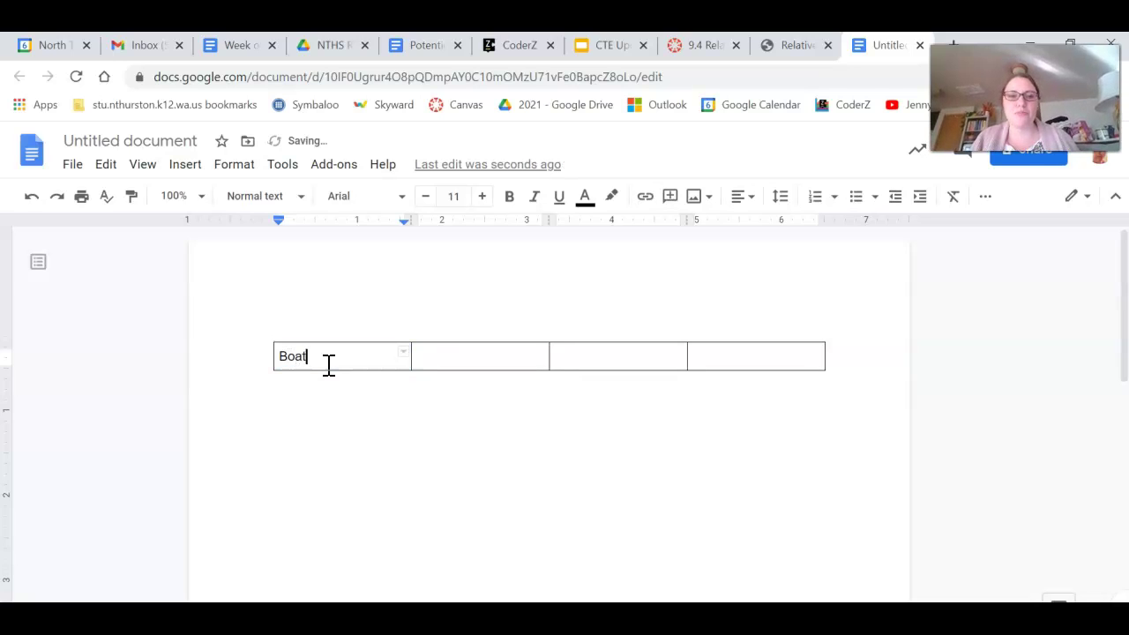
key("Tab")
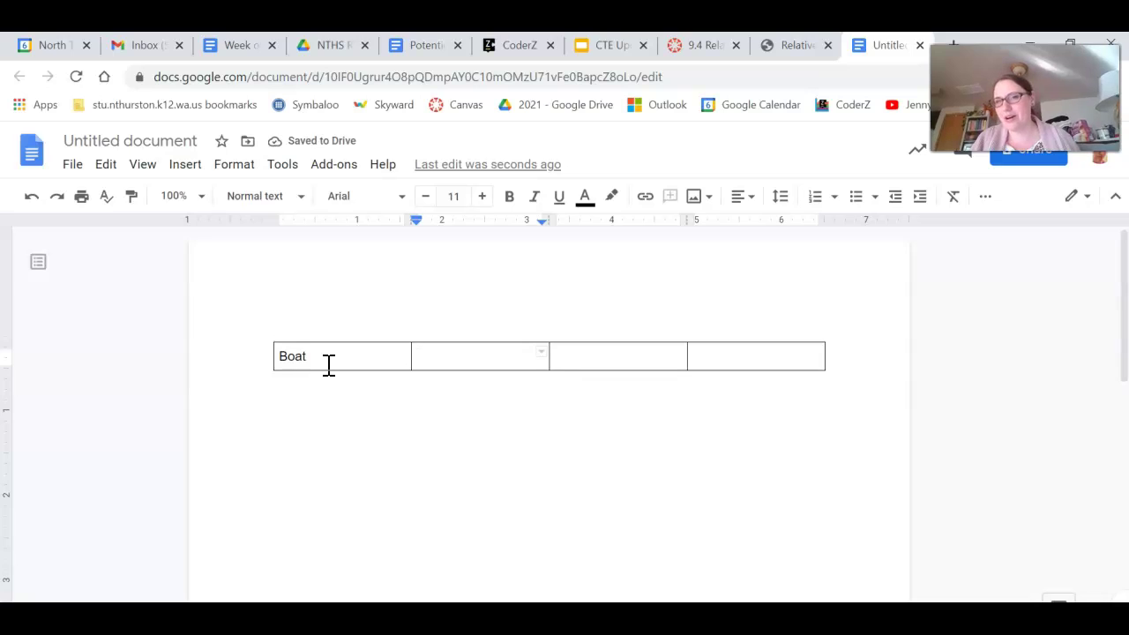
type("Distance")
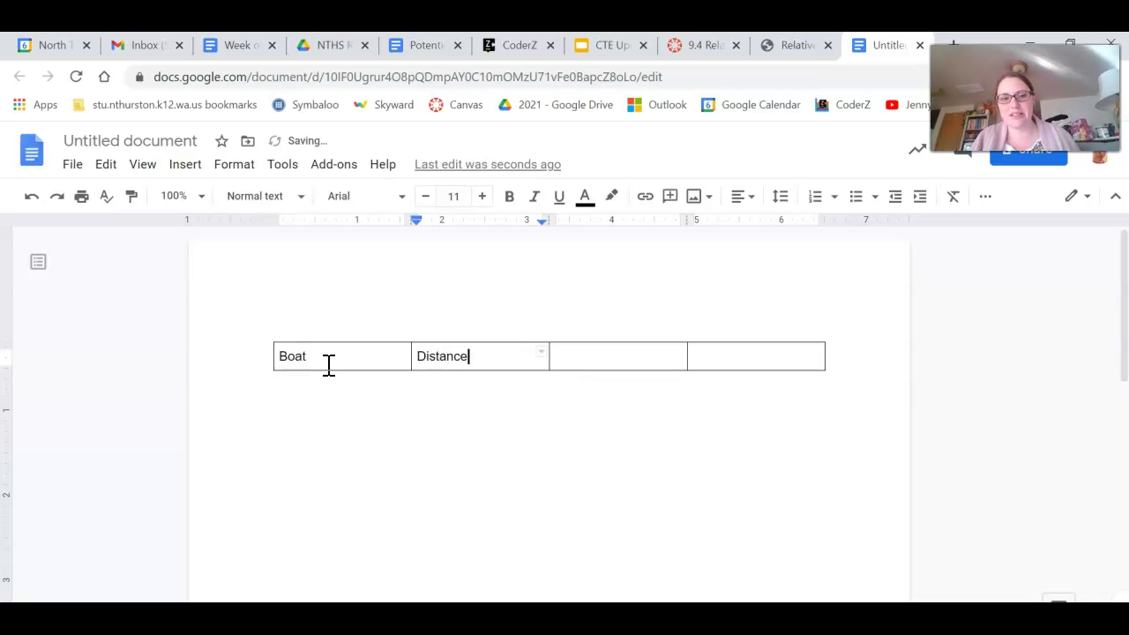
type(" (Length")
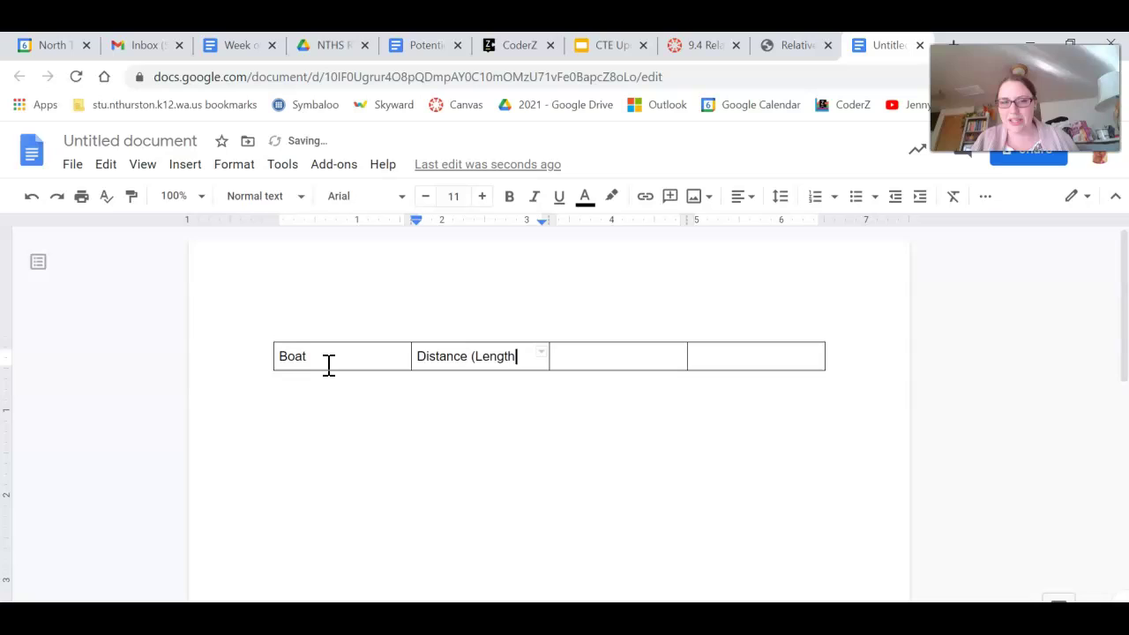
type(")")
key("Tab")
type("Time")
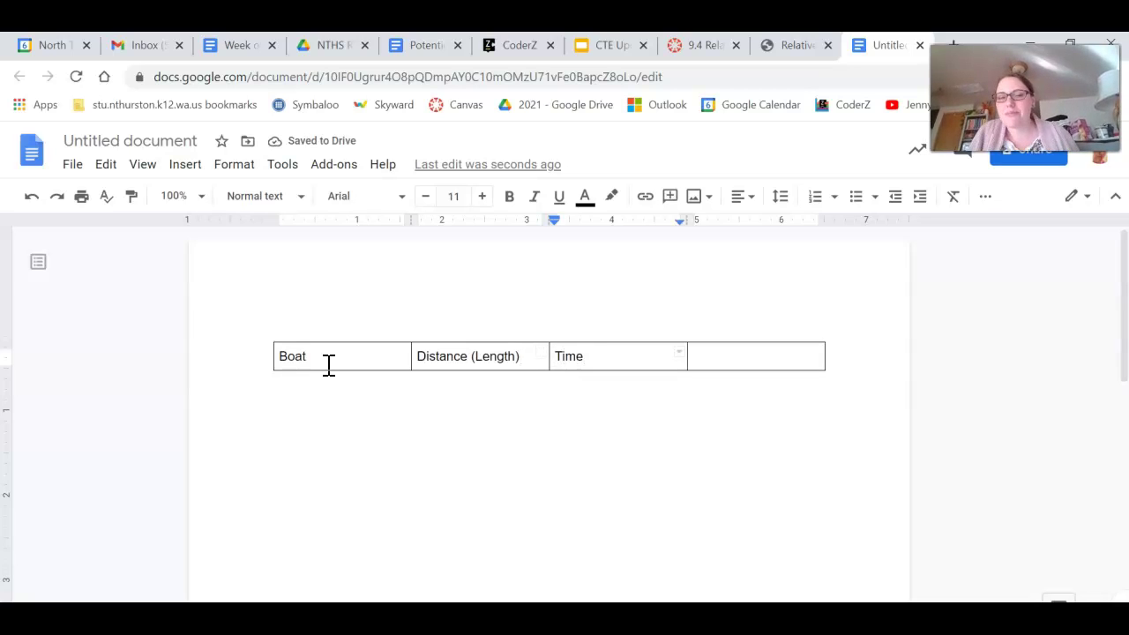
key("Tab")
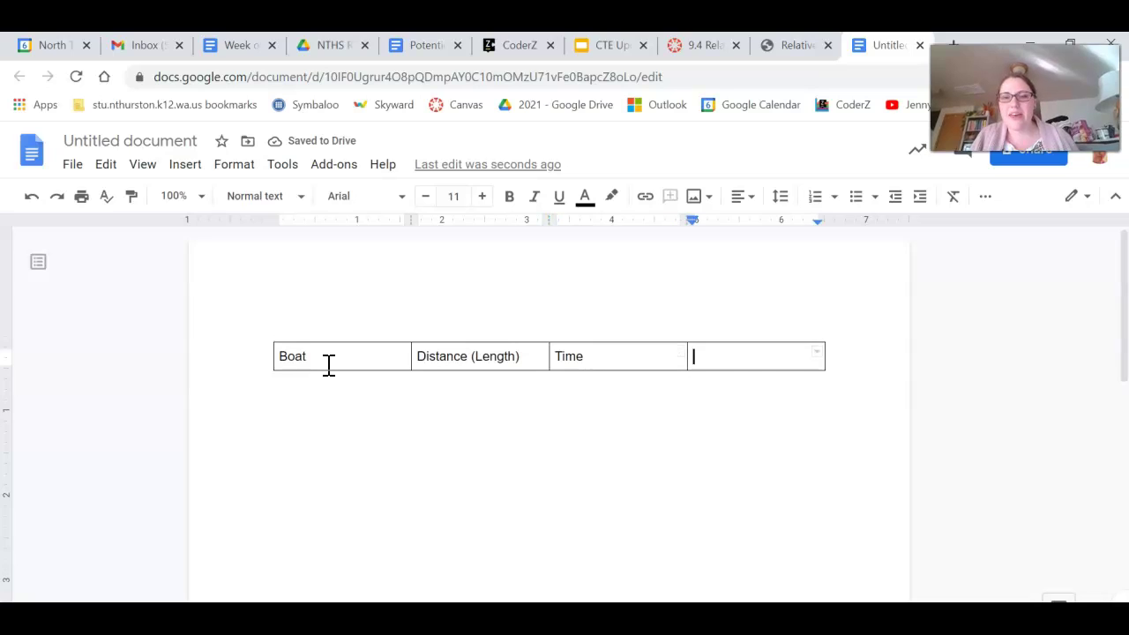
type("Speed")
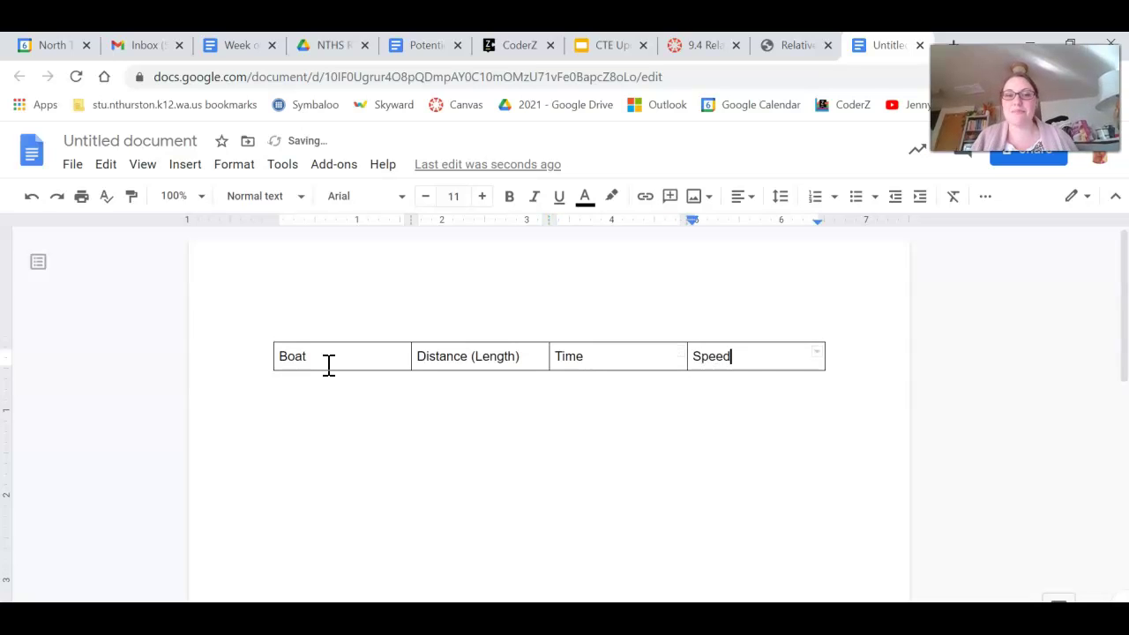
Add two rows below the headers, labelled 1 and 2
key("Tab")
type("1")
key("Tab")
key("Tab")
key("Tab")
key("Tab")
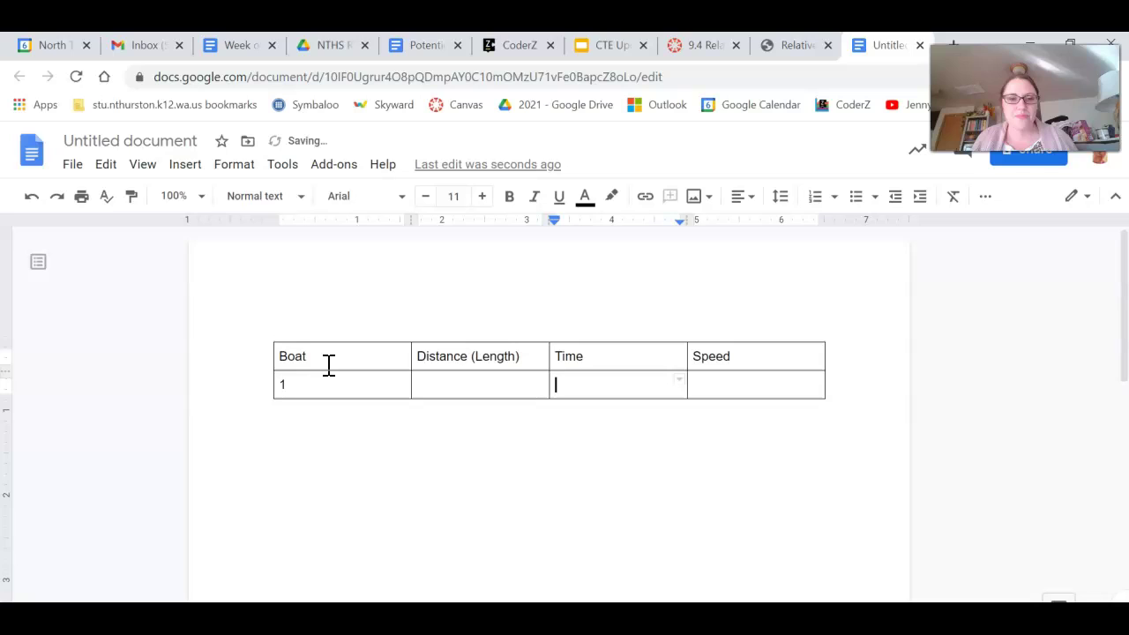
type("2")
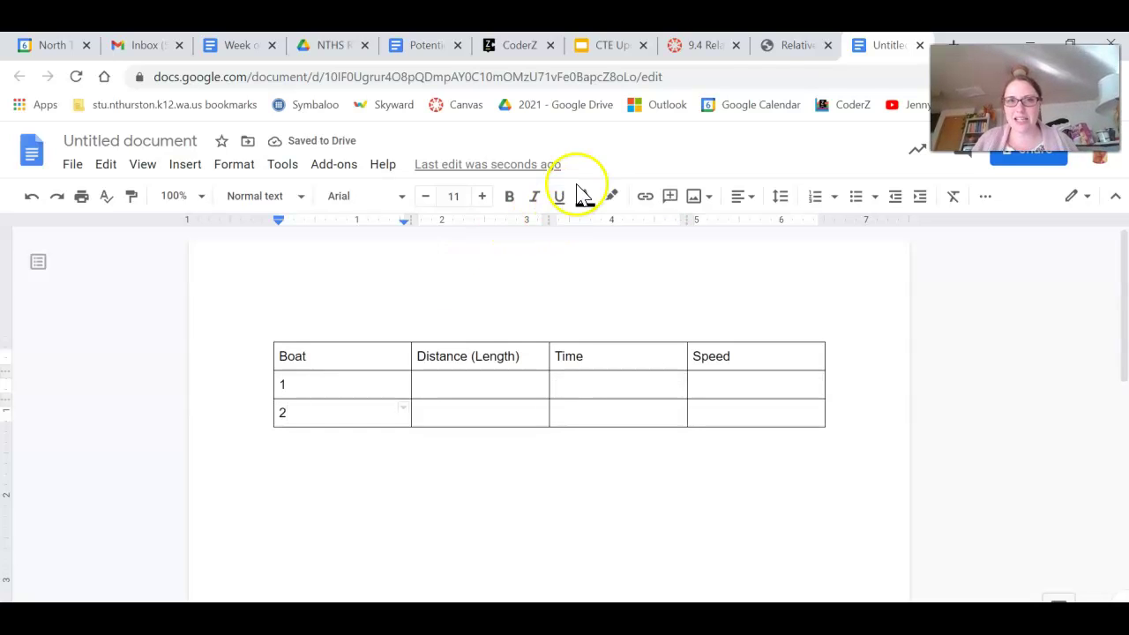
Start the boat simulation and pause it at 15.82 s
left_click(715, 49)
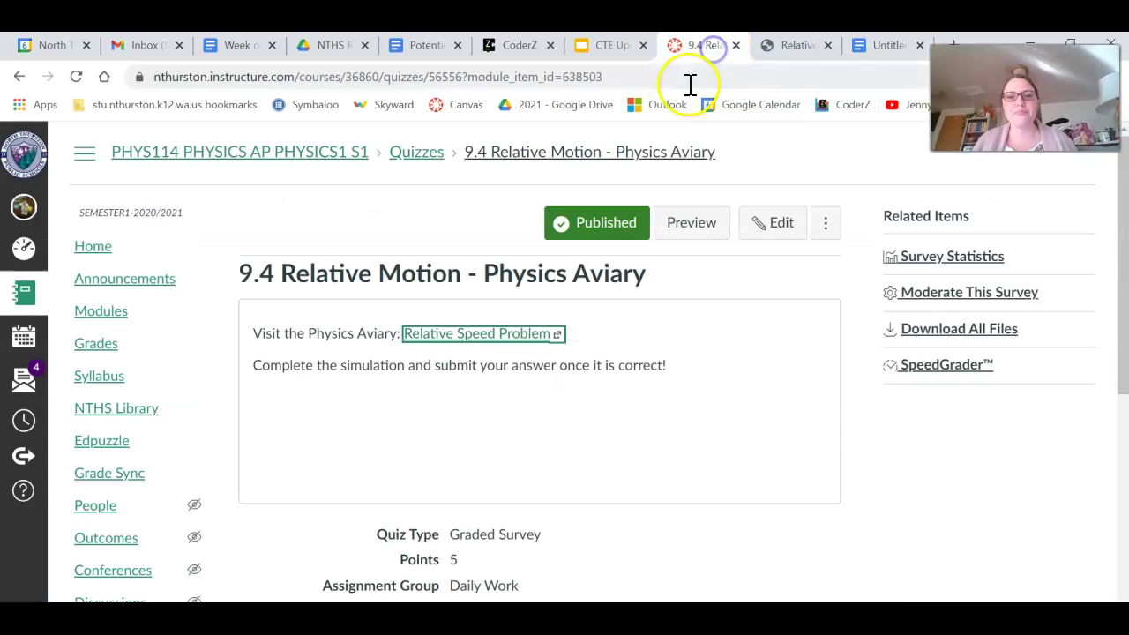
left_click(767, 51)
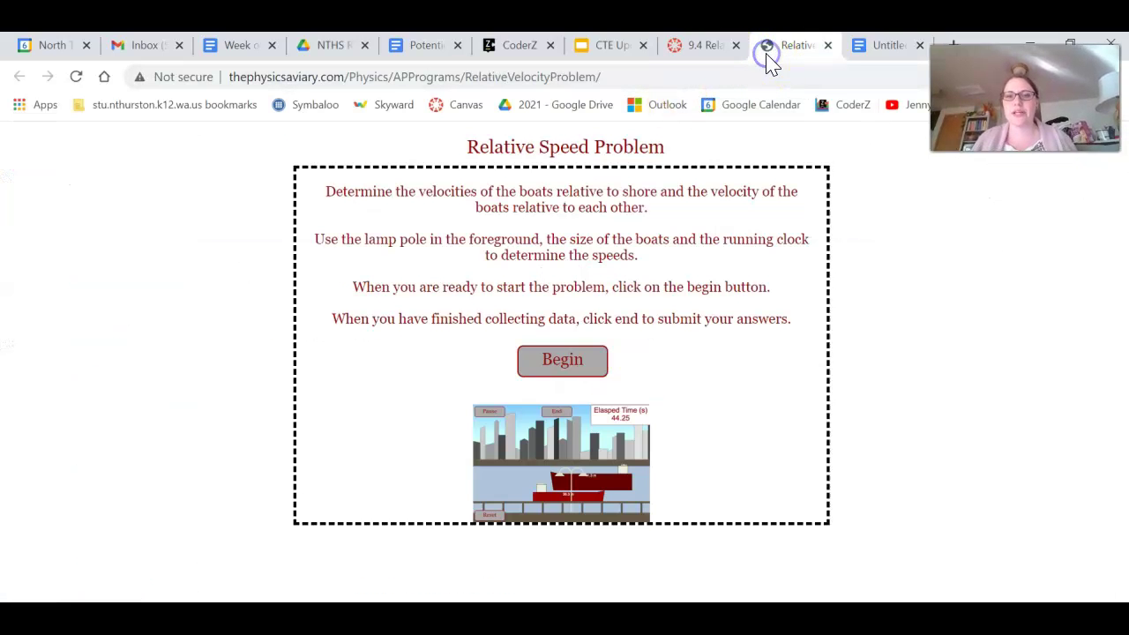
left_click(565, 370)
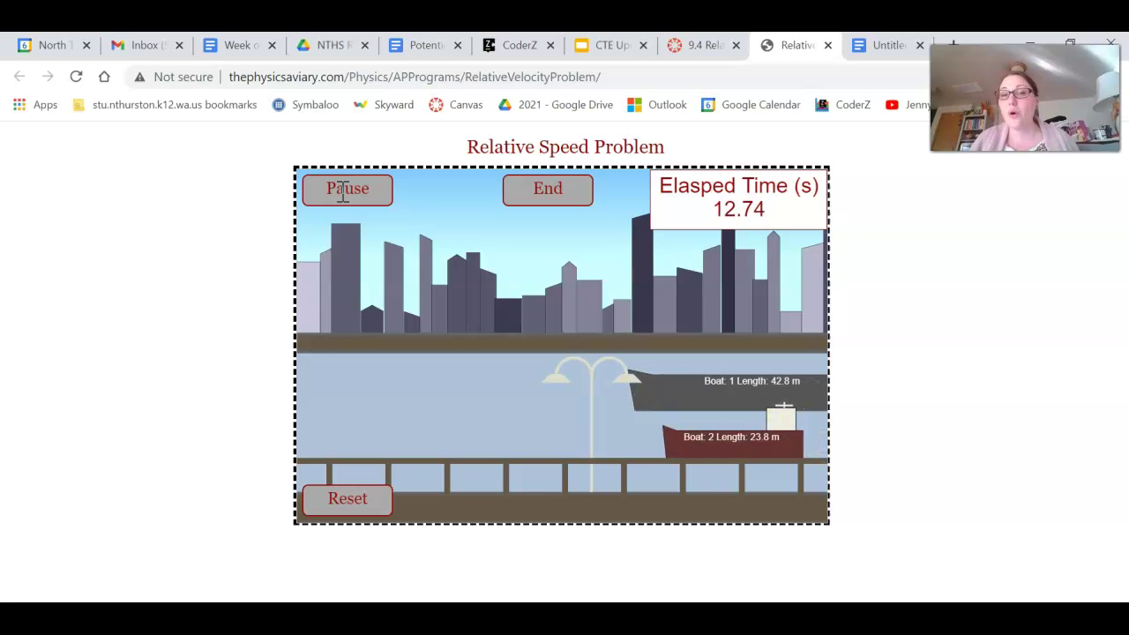
left_click(341, 190)
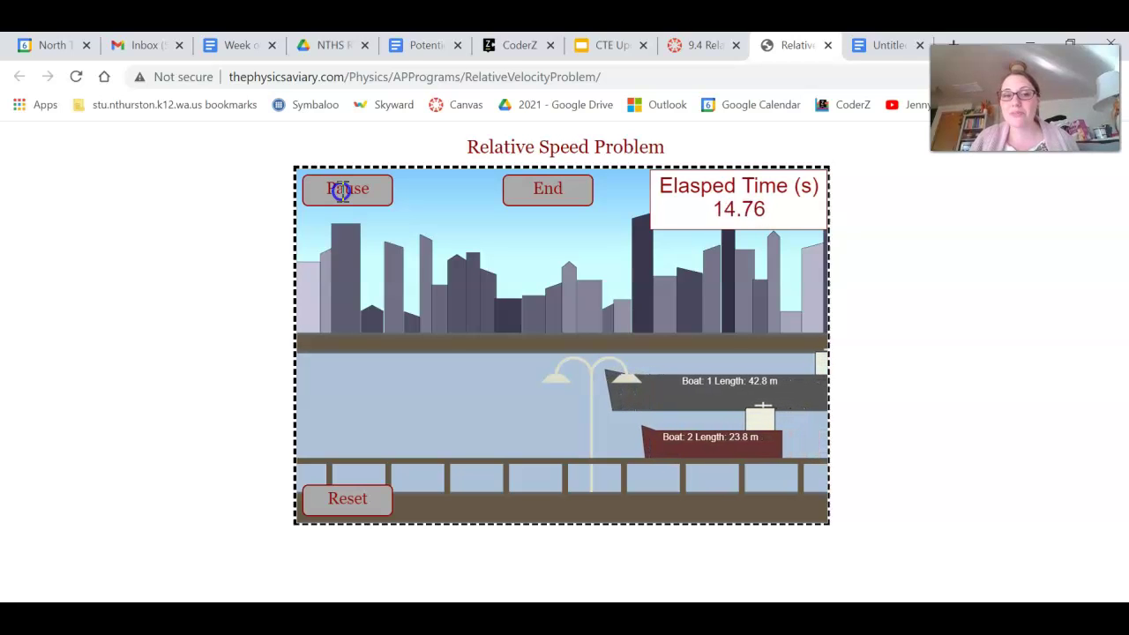
left_click(341, 190)
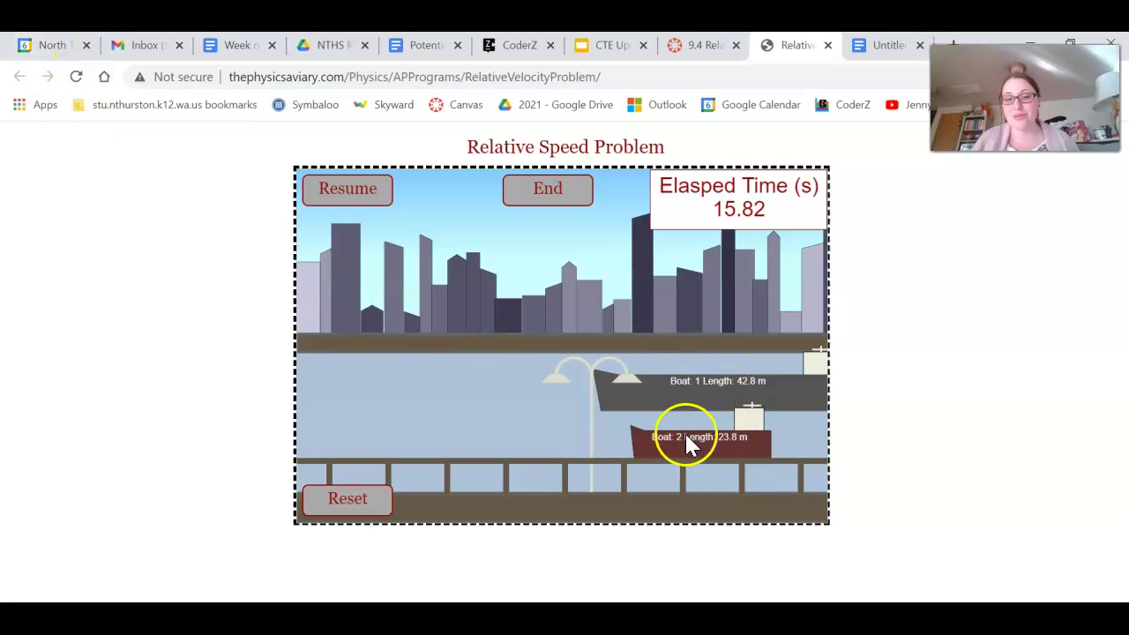
Reload the simulation, start a fresh run and pause at 12.82 s as boat 1 reaches the lamp pole
left_click(76, 76)
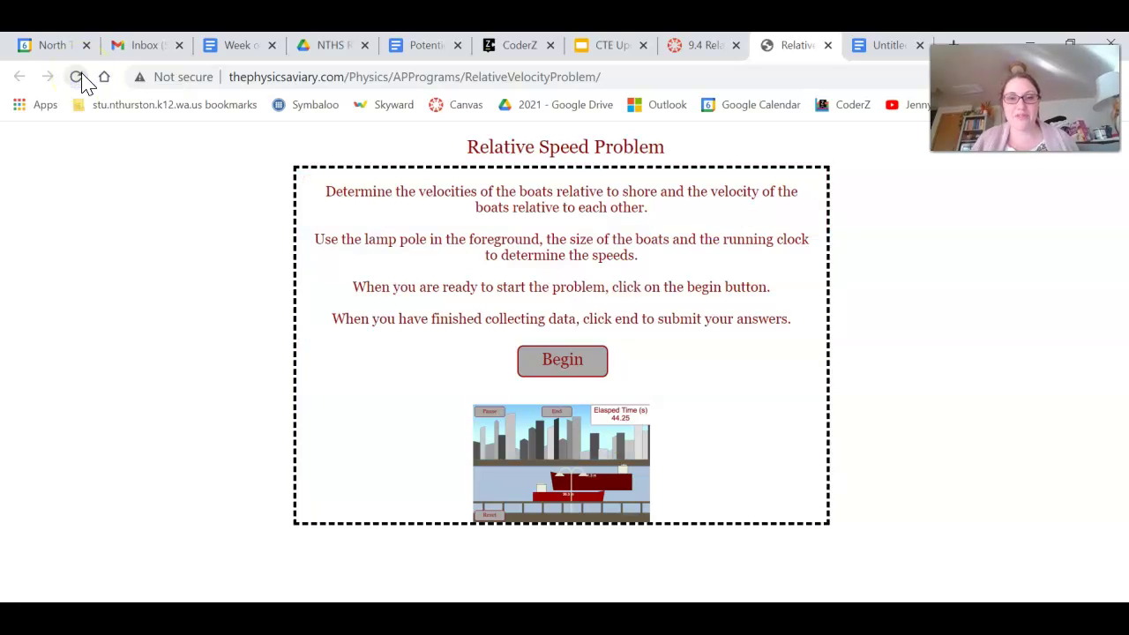
left_click(567, 366)
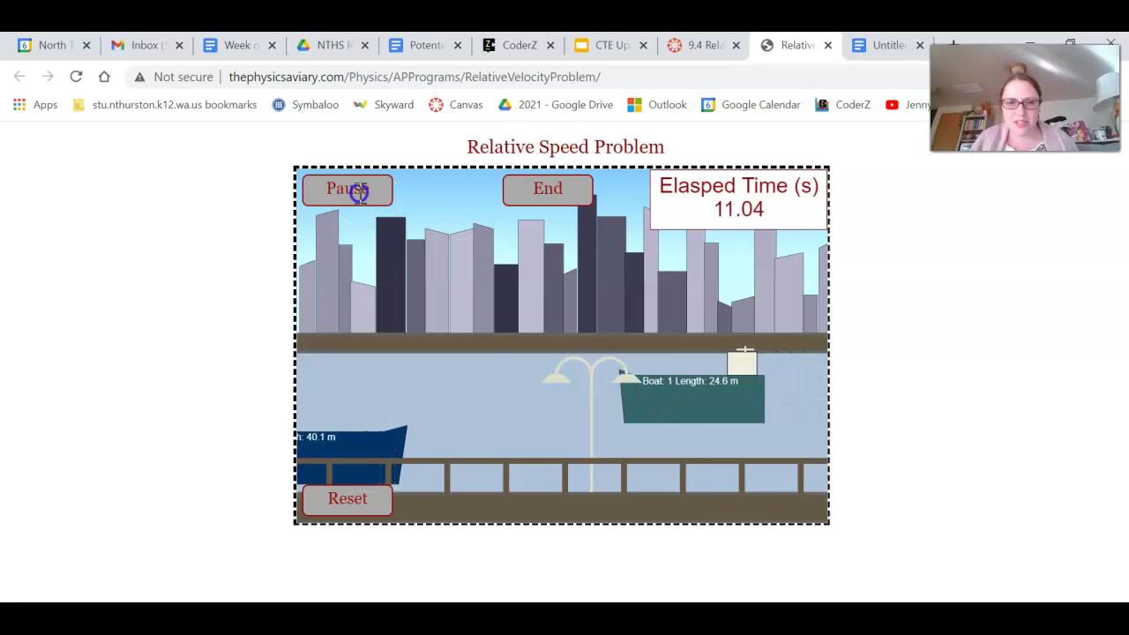
left_click(359, 192)
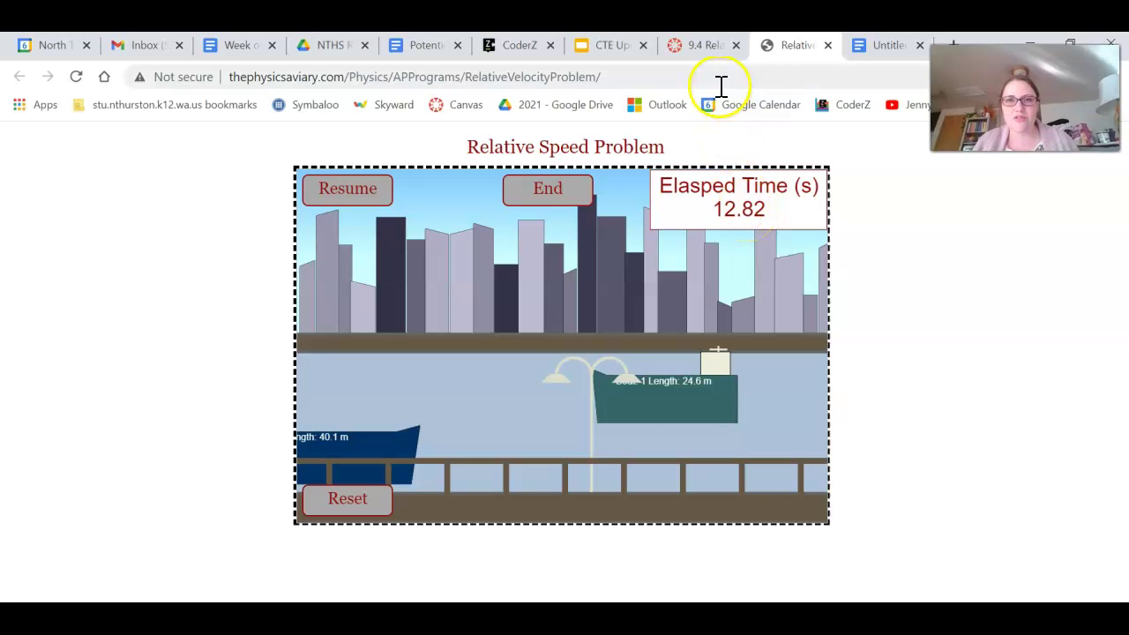
Enter boat 1's length as 24.6 m and its time as (tfinal - 12.82) s
left_click(864, 48)
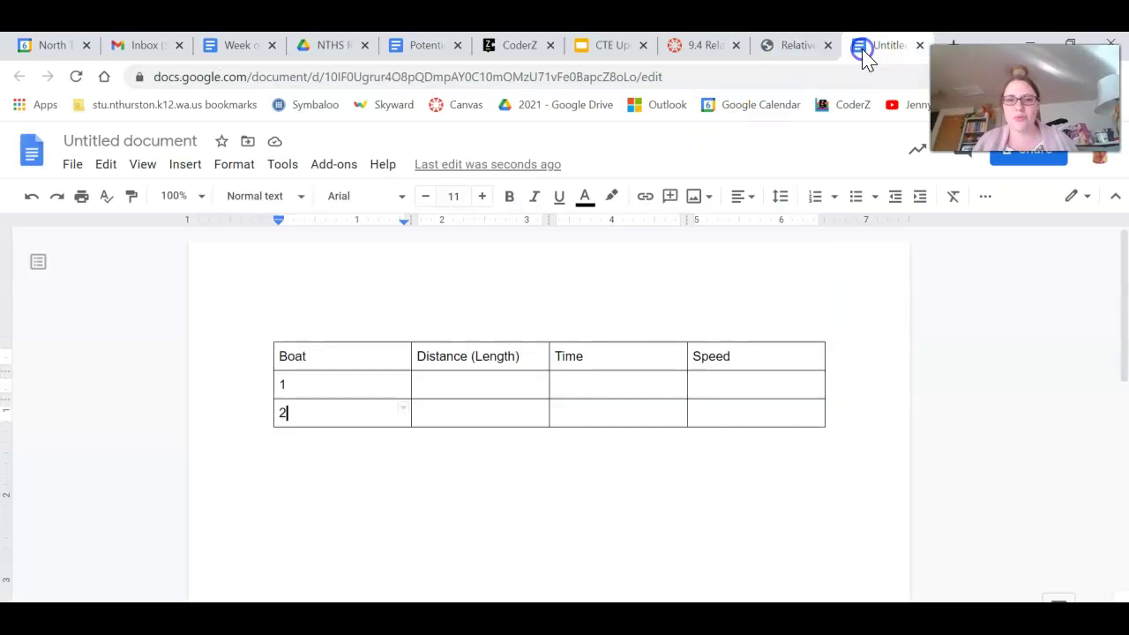
left_click(629, 389)
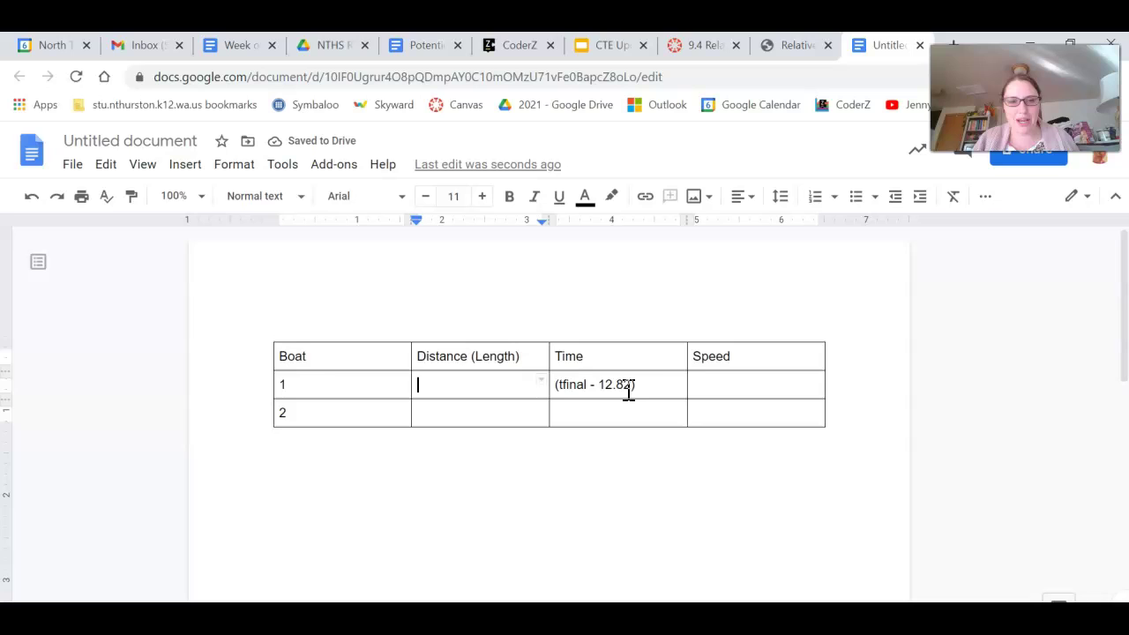
left_click(799, 48)
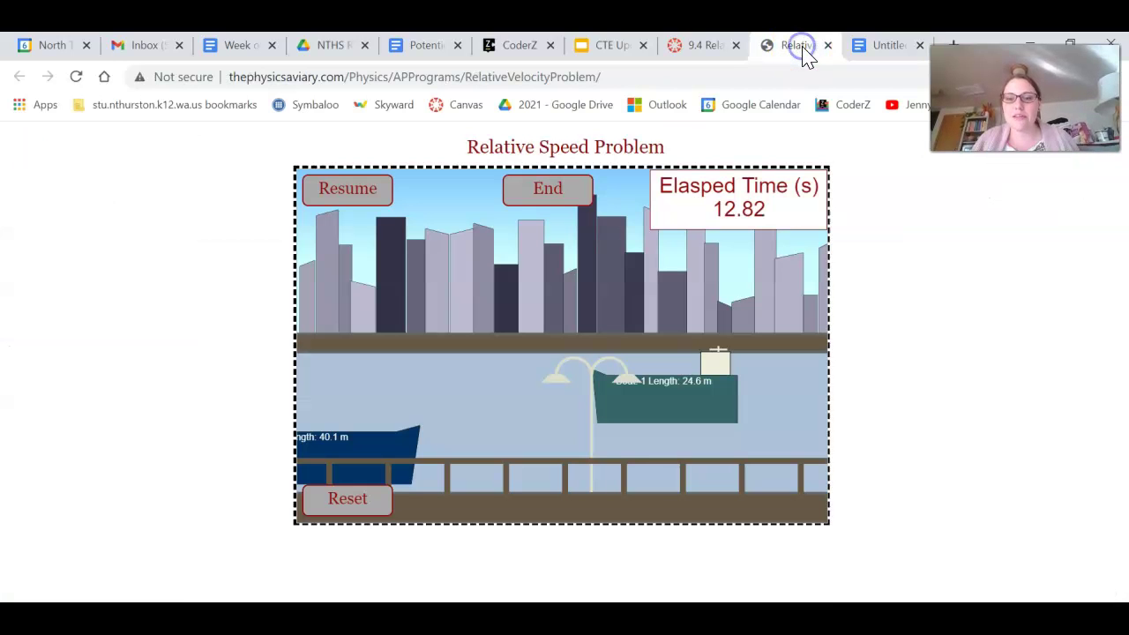
left_click(874, 45)
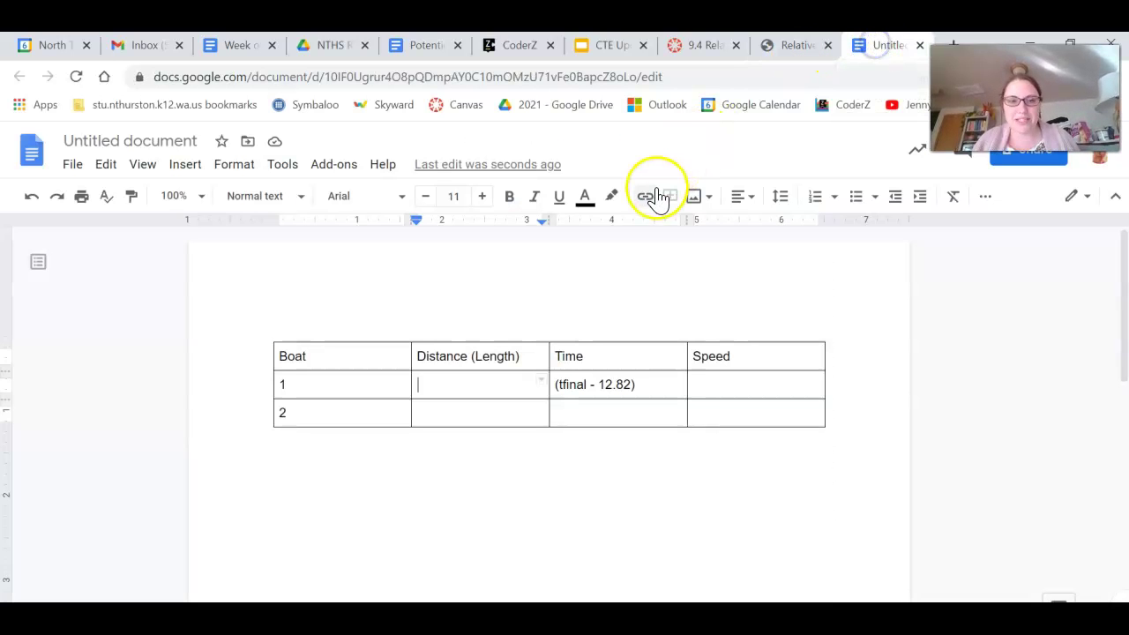
type("24.6")
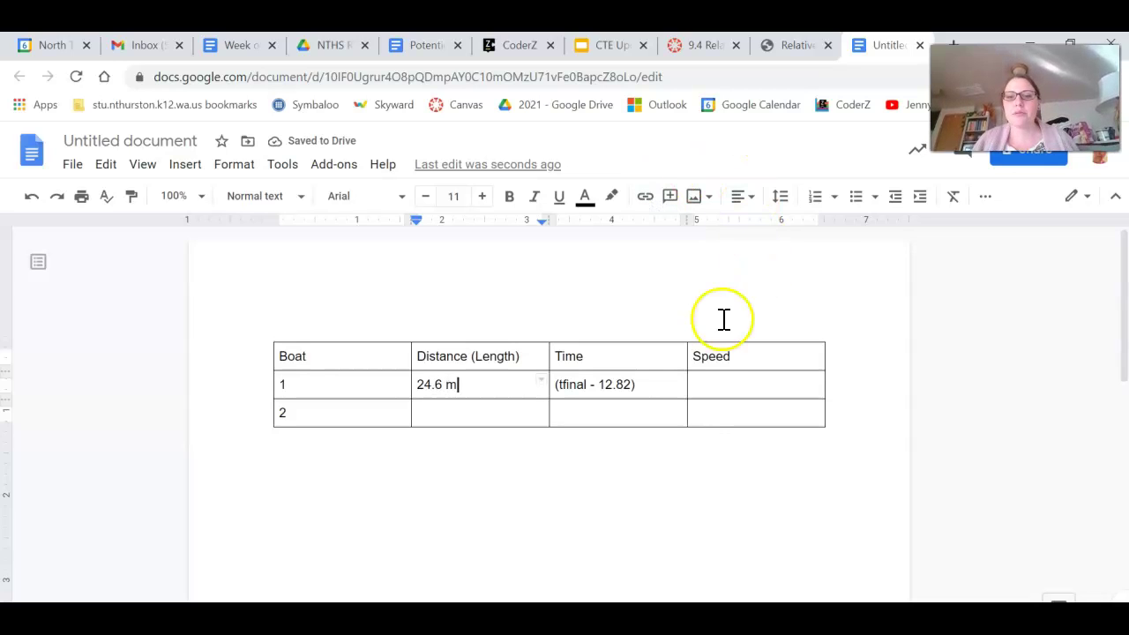
left_click(676, 397)
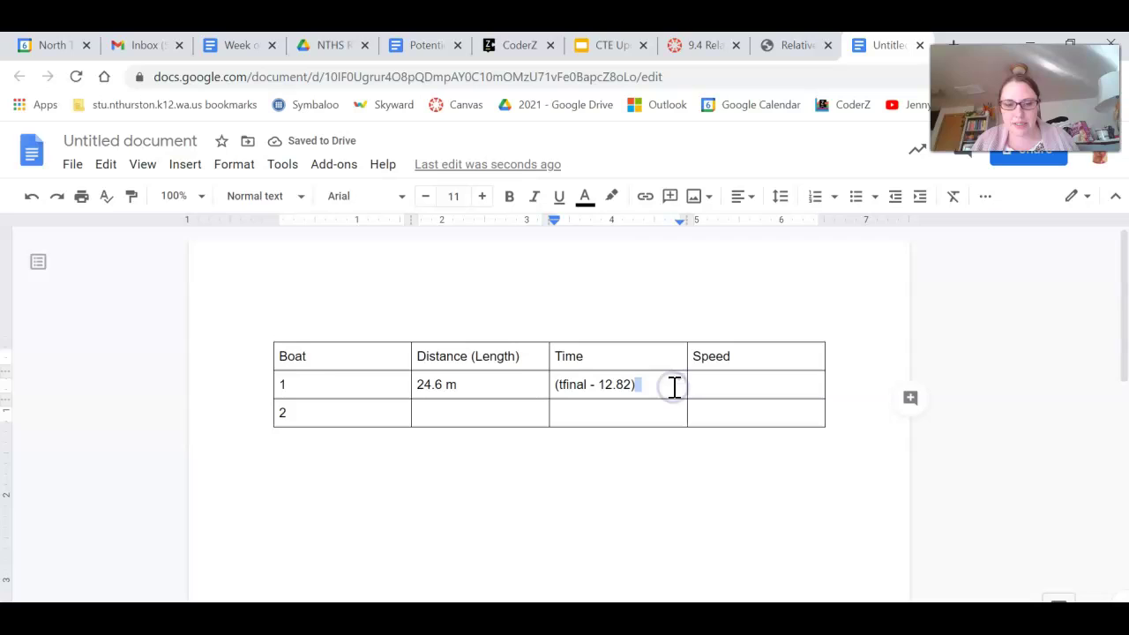
left_click(674, 385)
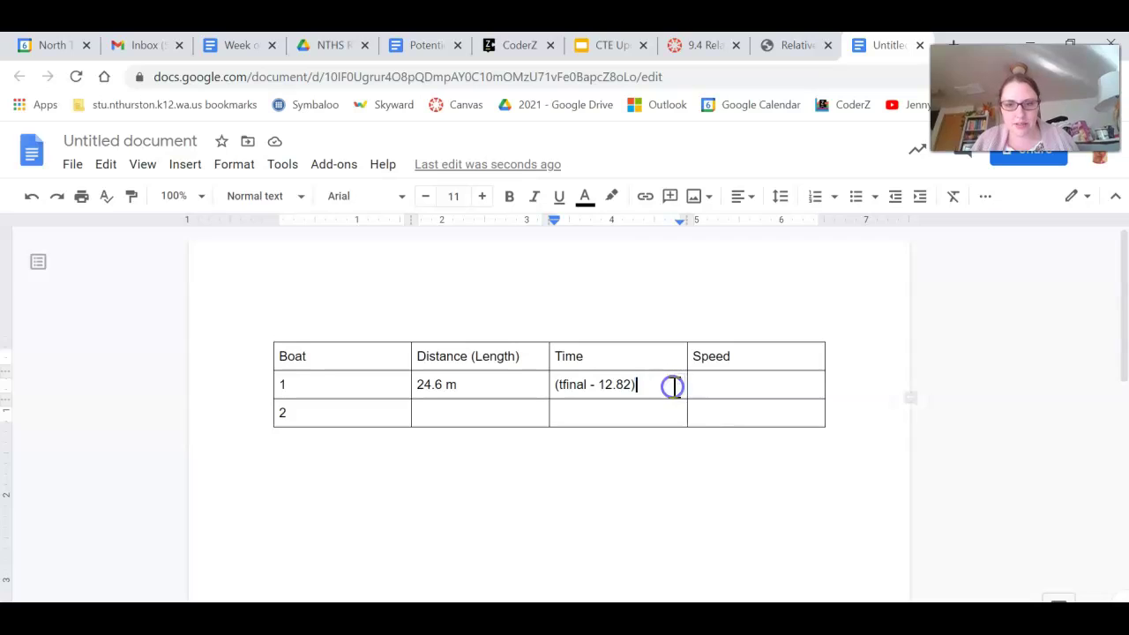
left_click(806, 51)
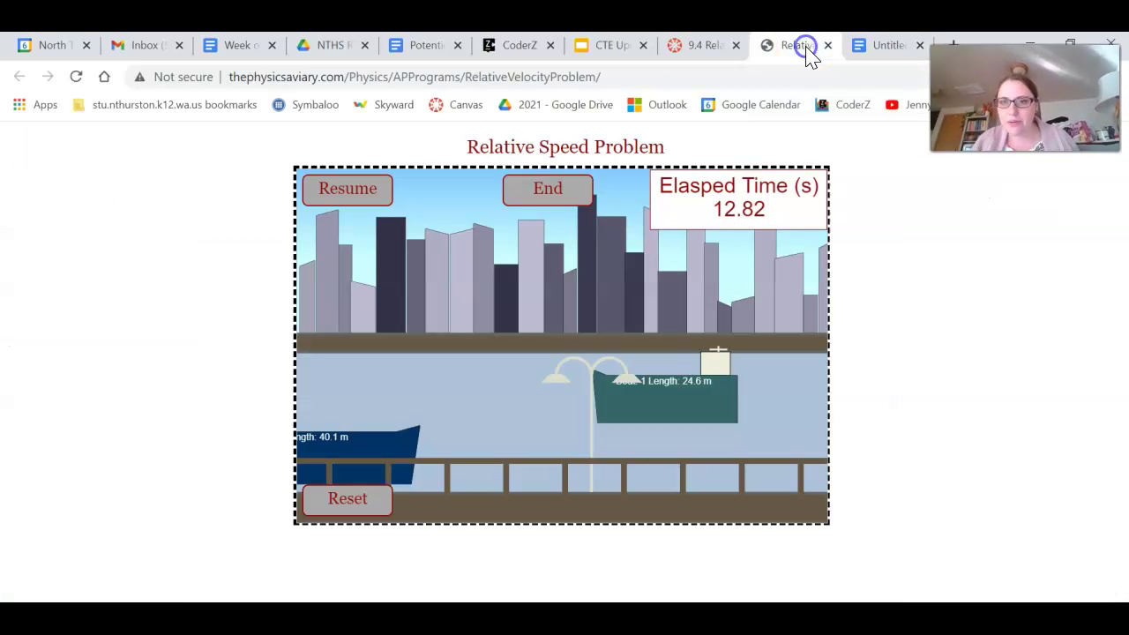
Resume the run from 12.82 s and pause it again at 22.59 s
left_click(352, 187)
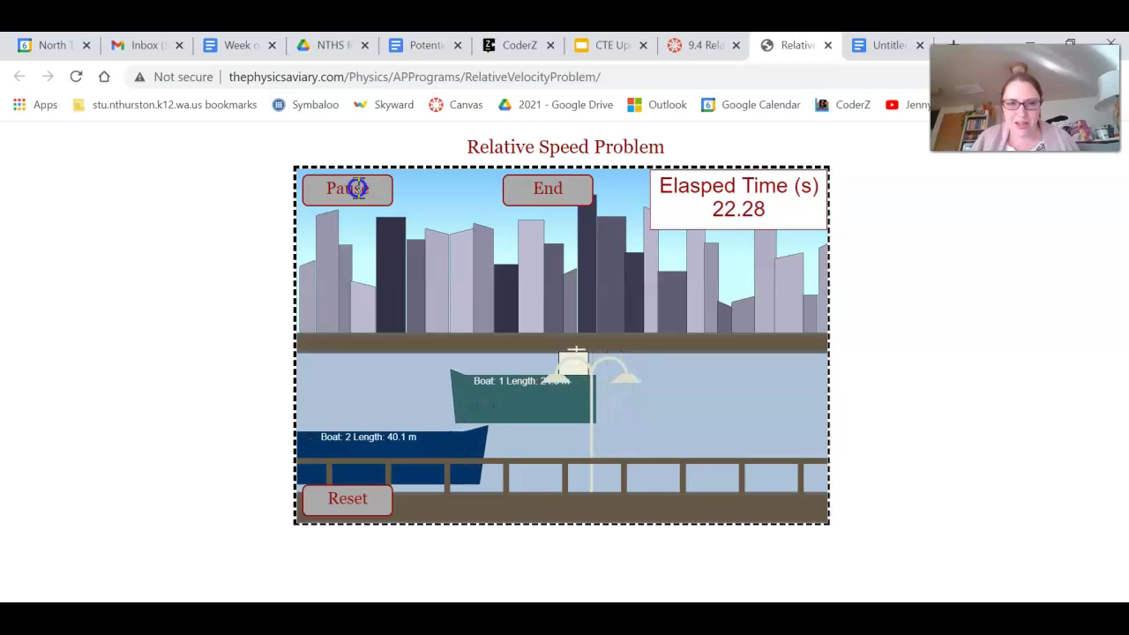
left_click(357, 188)
double_click(357, 188)
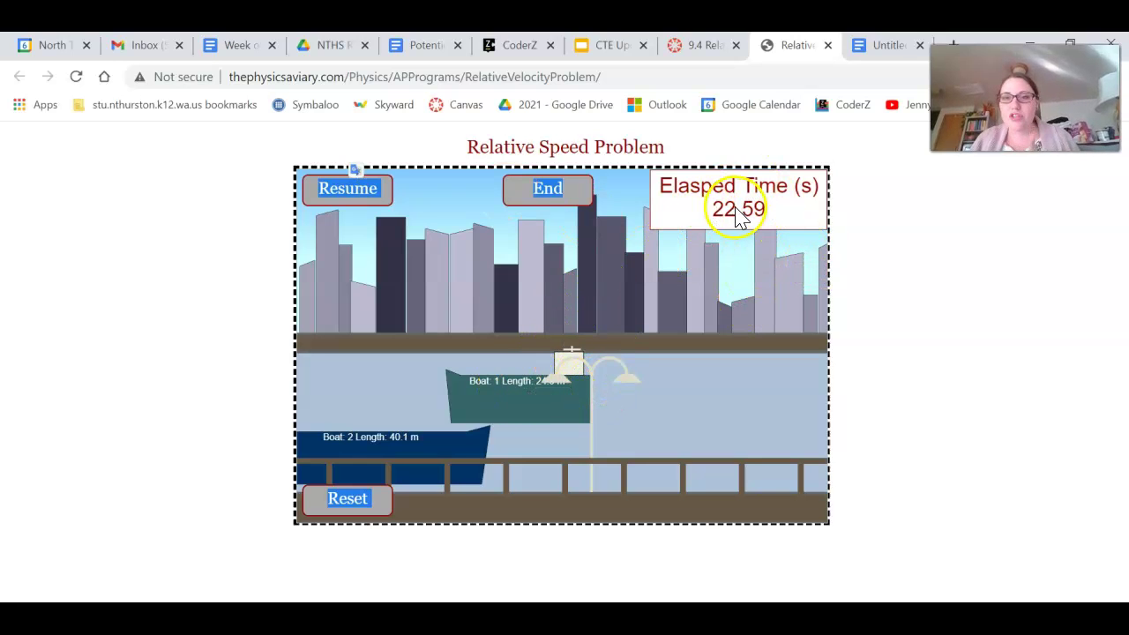
left_click(860, 48)
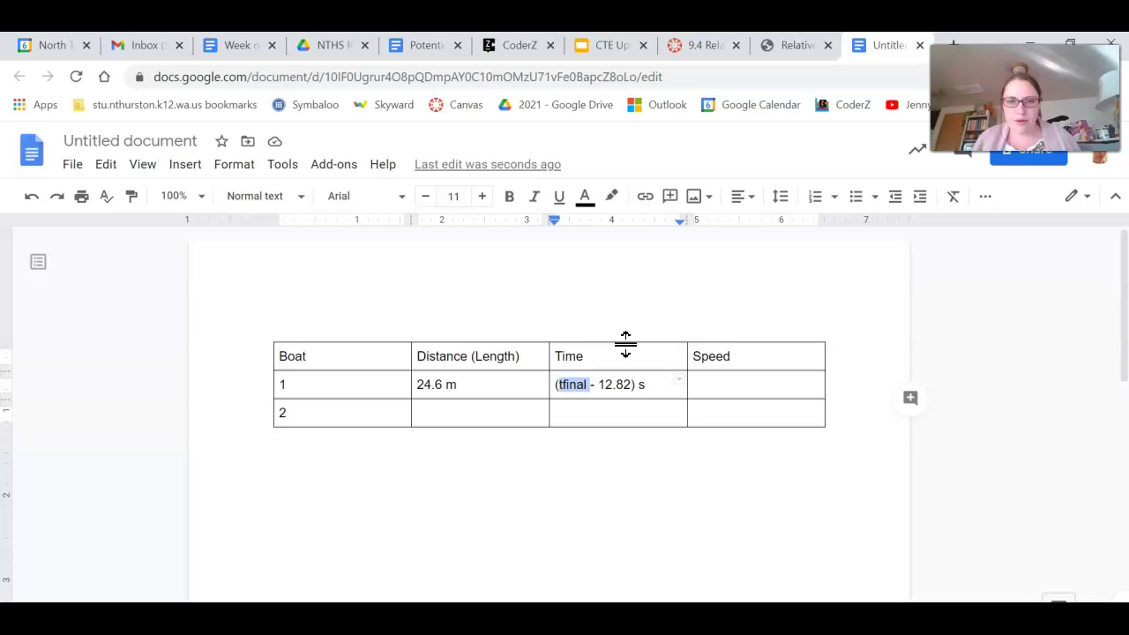
Replace tfinal with 22.59 in boat 1's time and enter boat 2's length as 40.1 m
type("22.59")
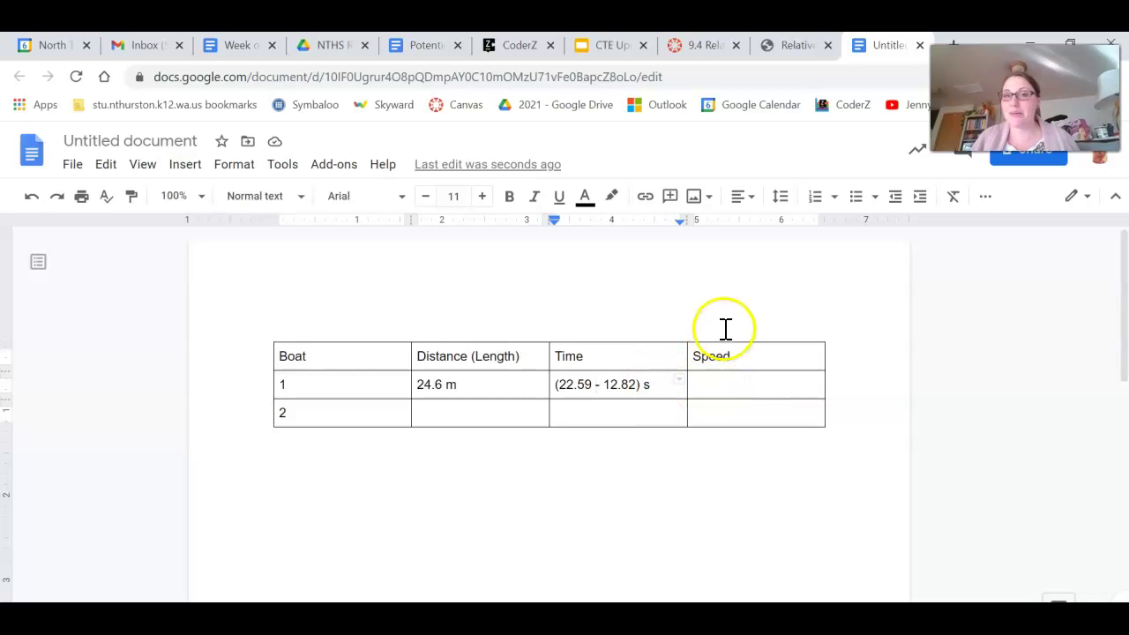
left_click(798, 53)
left_click(870, 53)
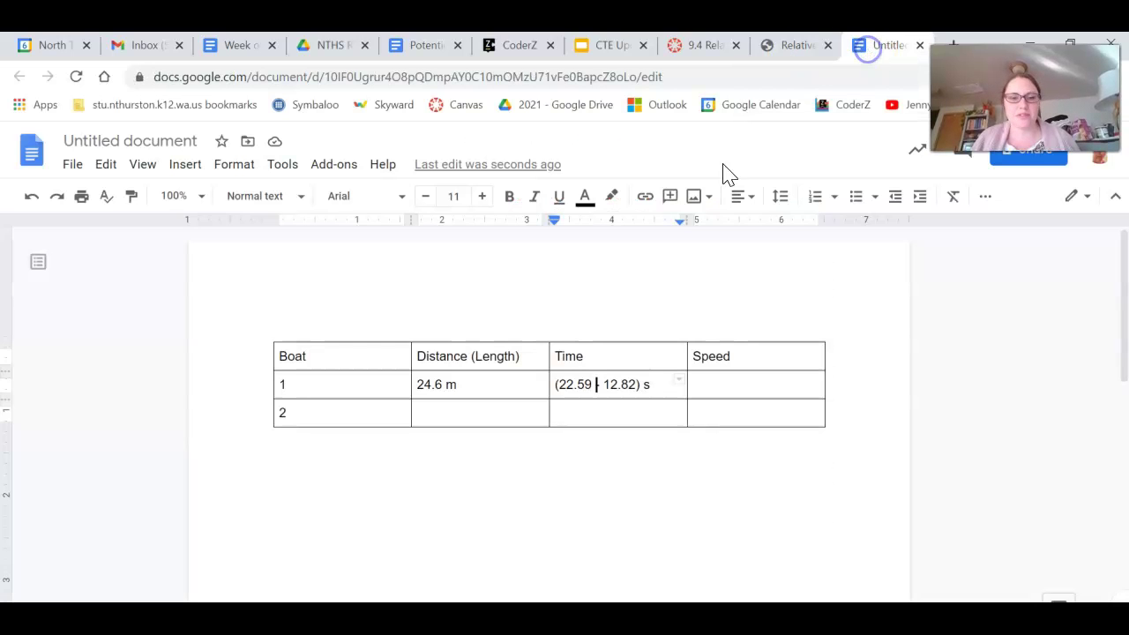
double_click(515, 409)
type("40.1")
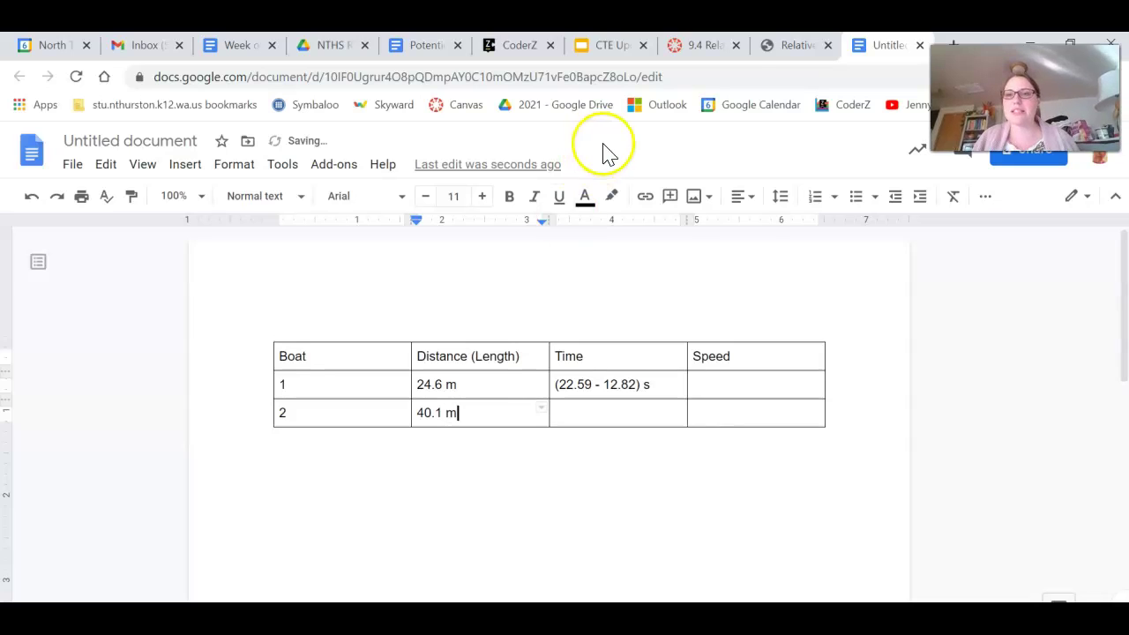
left_click(806, 48)
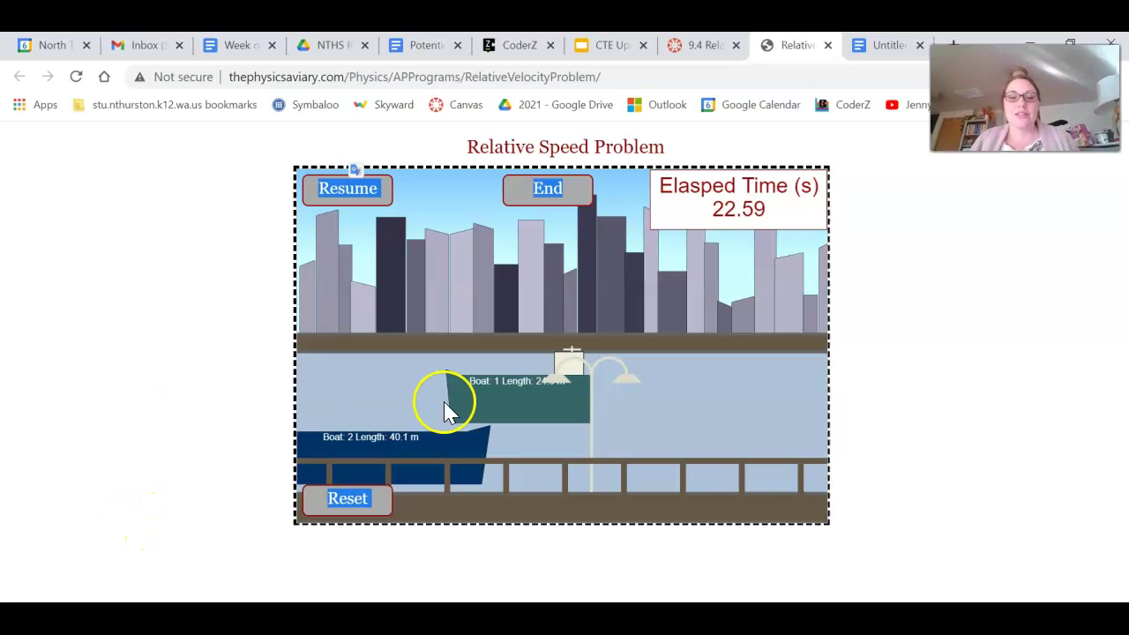
Resume the simulation from 22.59 s and pause it at 36.41 s
left_click(349, 189)
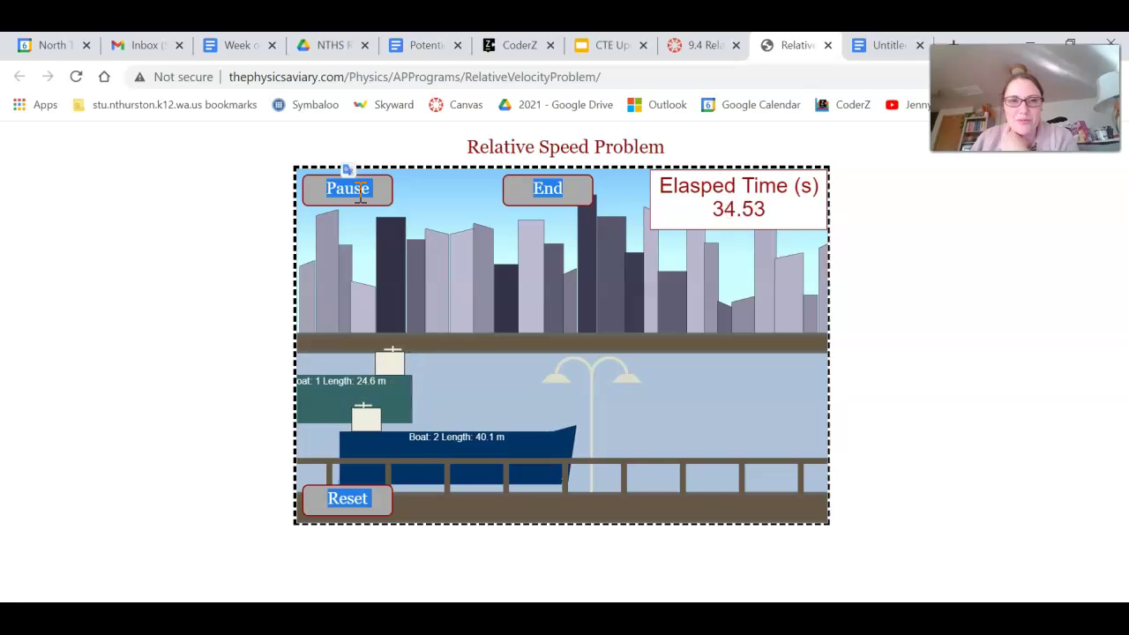
left_click(359, 190)
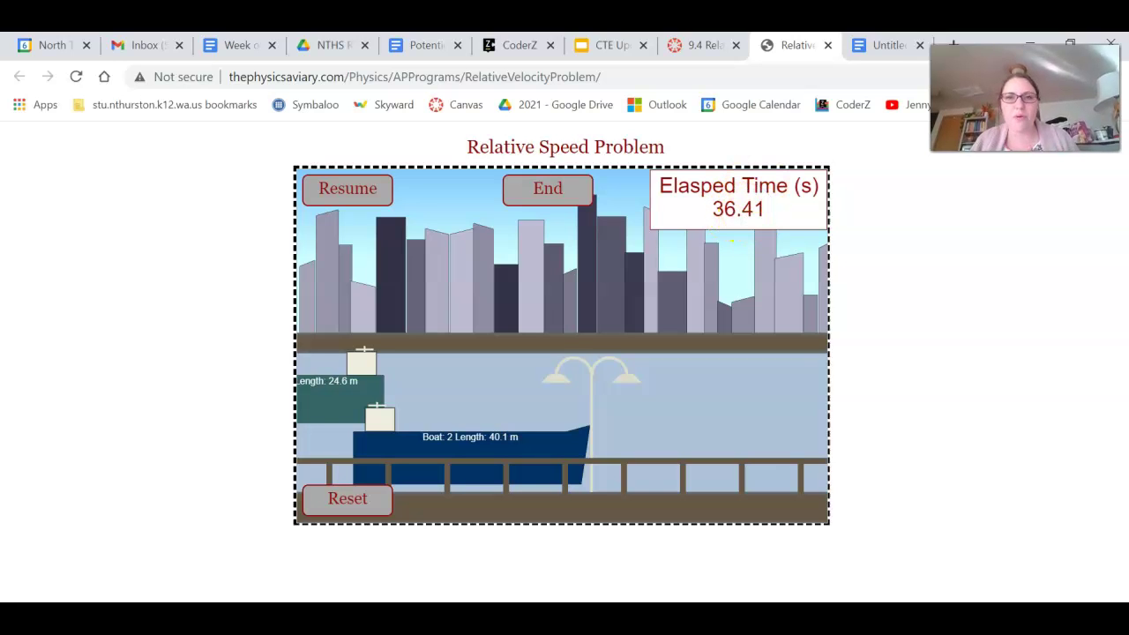
left_click(857, 46)
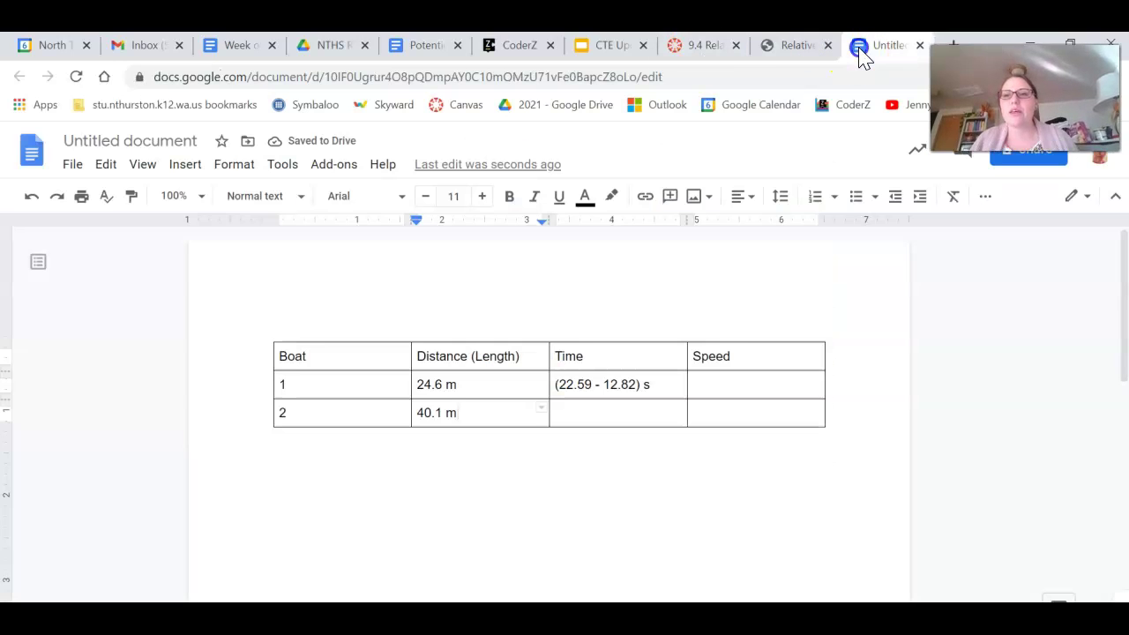
Start boat 2's Time cell with '- 36.41' as its start time
left_click(627, 404)
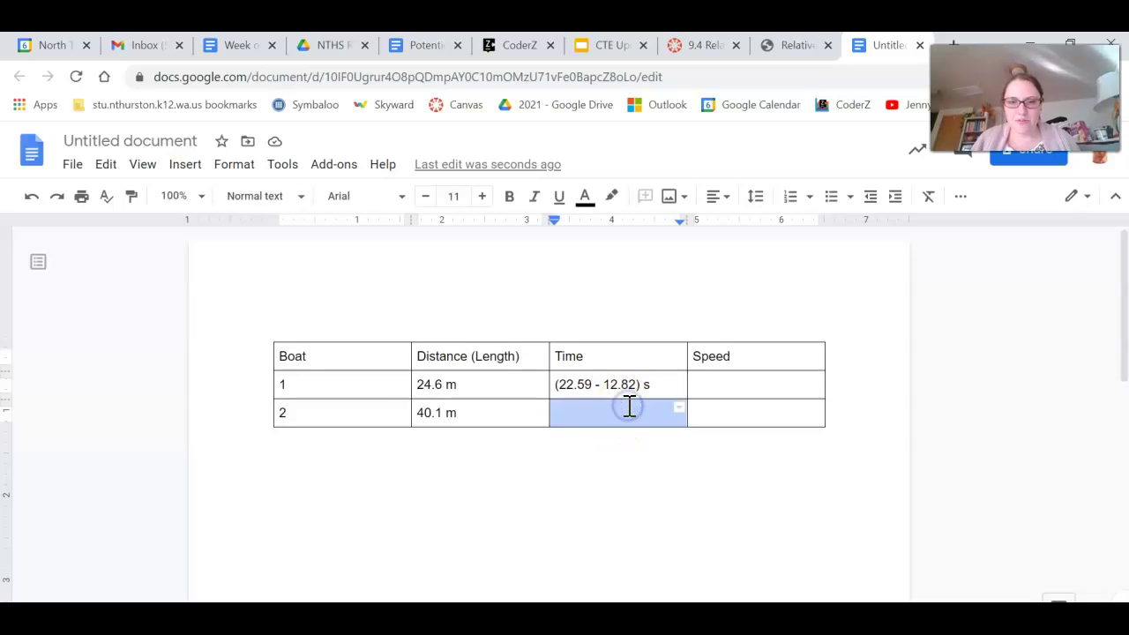
left_click(627, 406)
type("-    36.41")
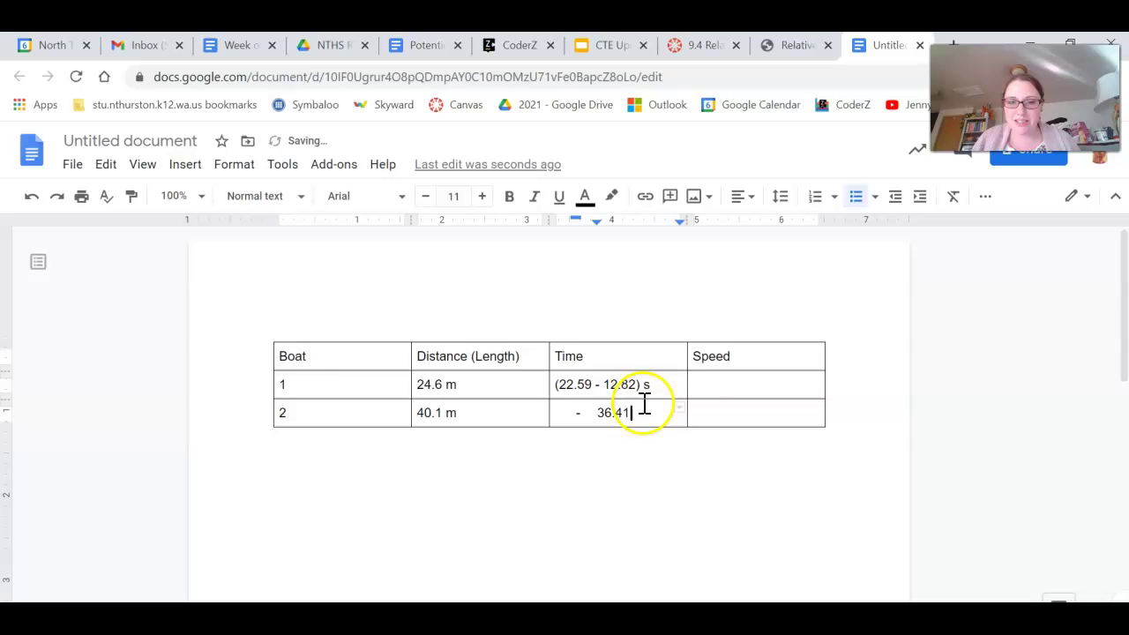
left_click(781, 48)
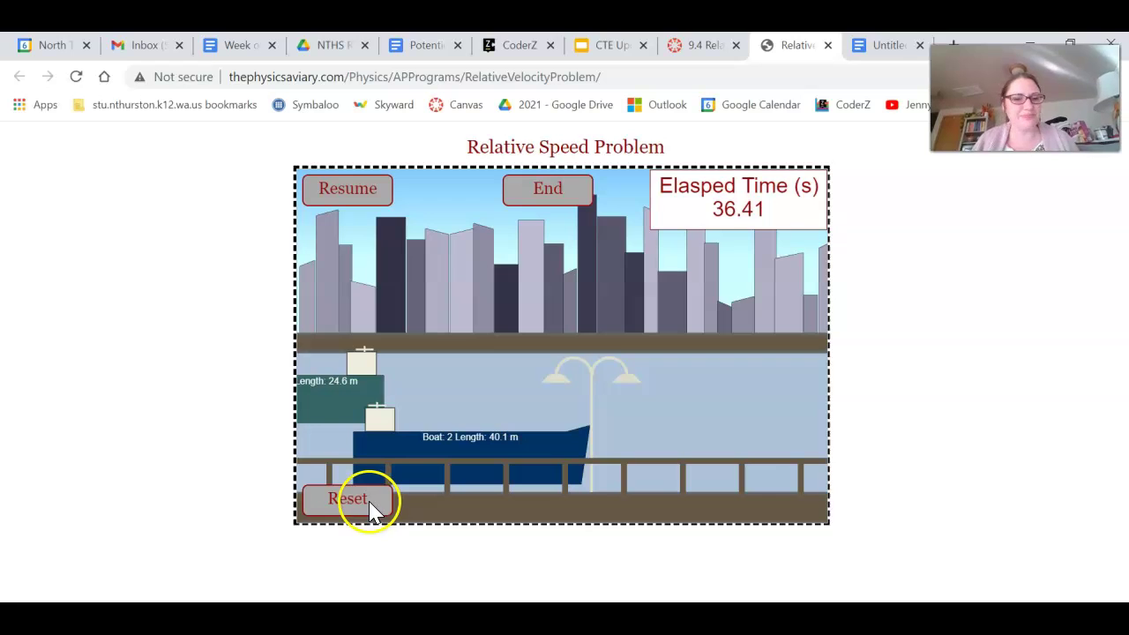
Resume the boat simulation from 36.41 s and pause it at 69.32 s as boat 2 clears the mark
left_click(363, 188)
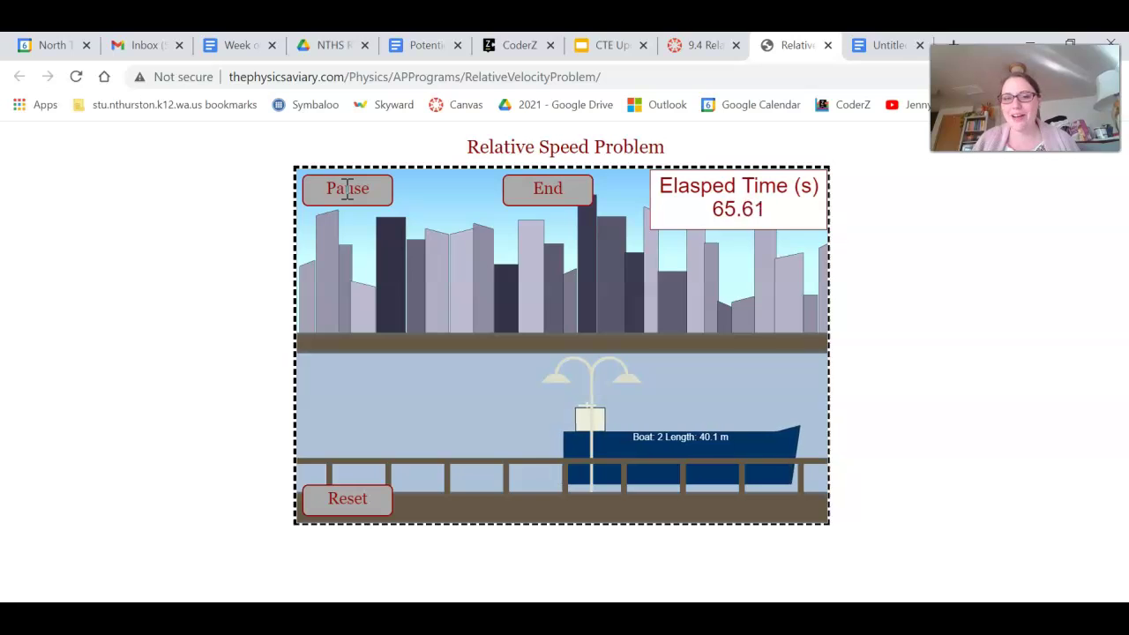
left_click(347, 188)
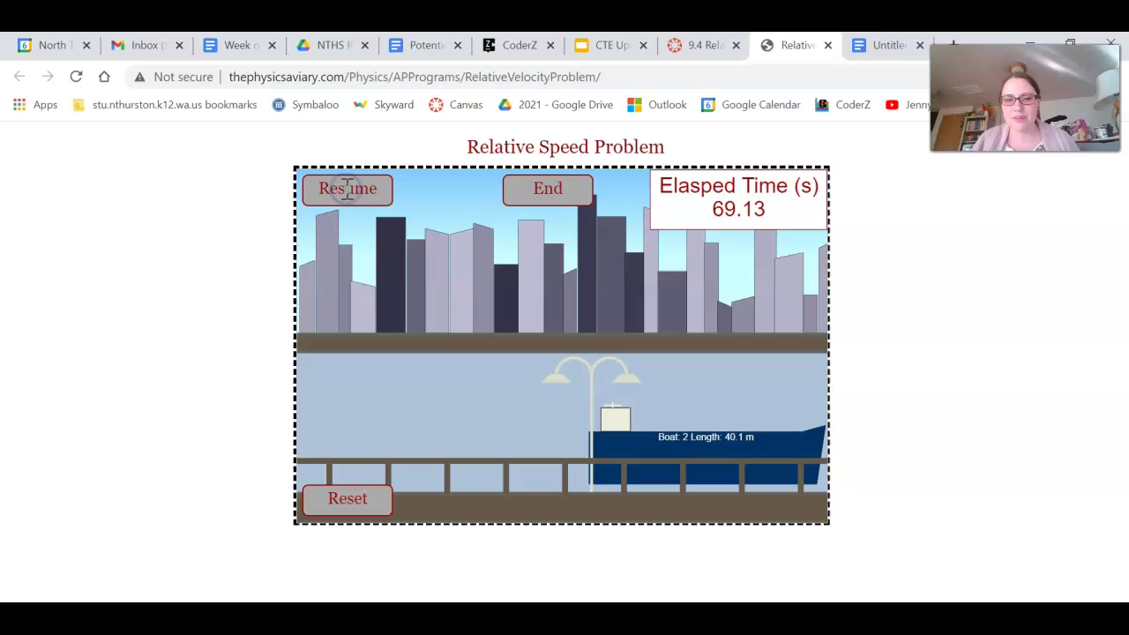
triple_click(347, 188)
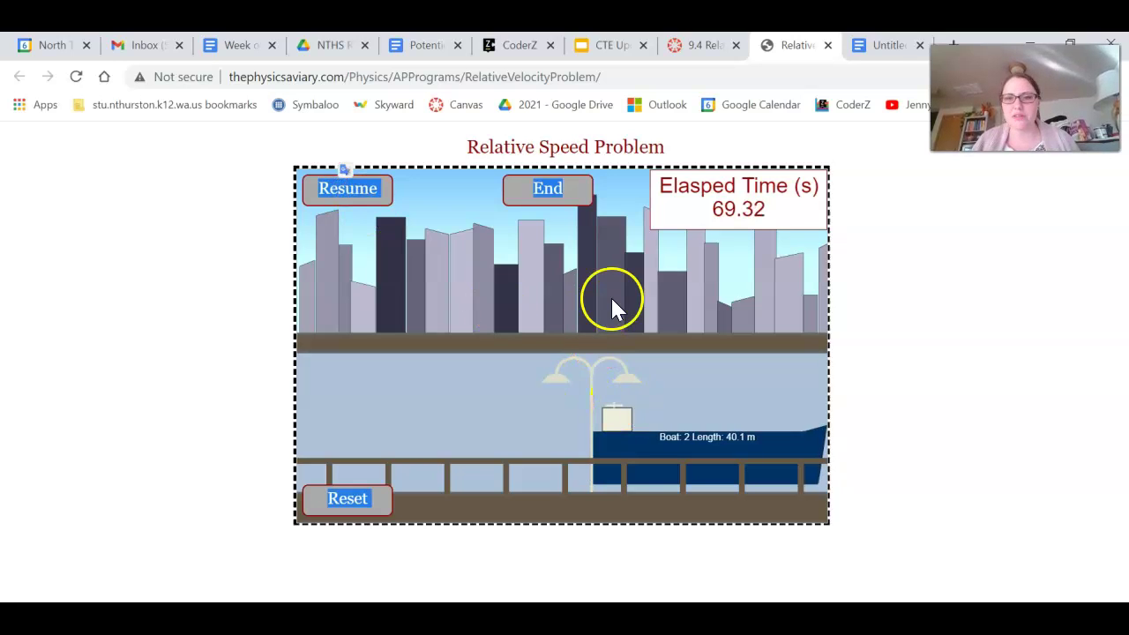
Remove the list bullet so boat 2's Time cell reads 69.32 - 36.41
left_click(876, 49)
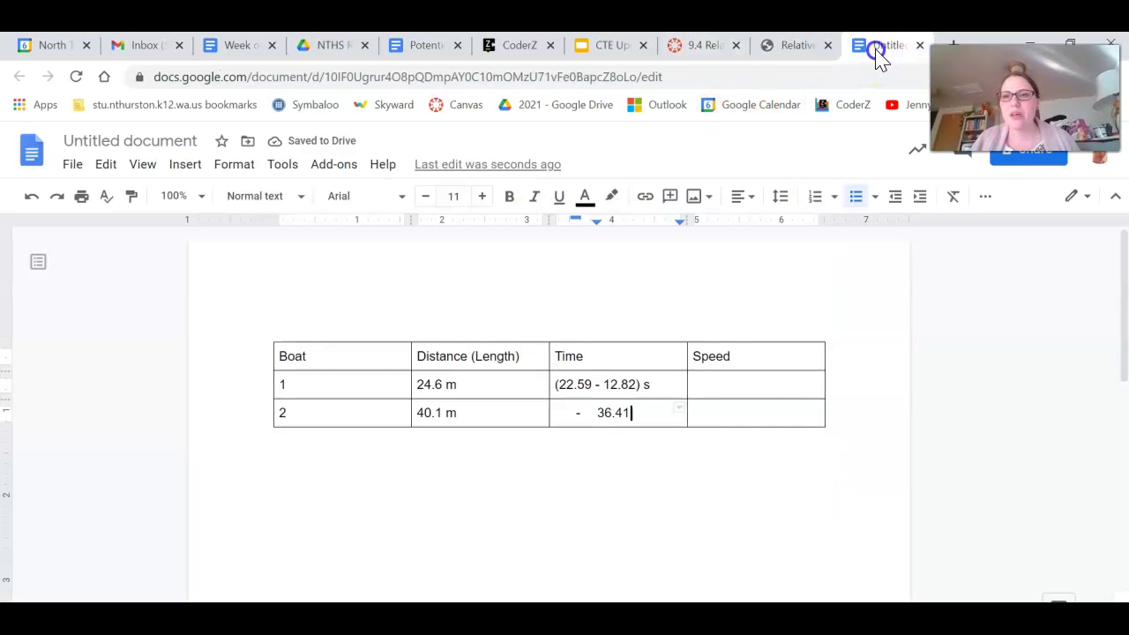
left_click(557, 413)
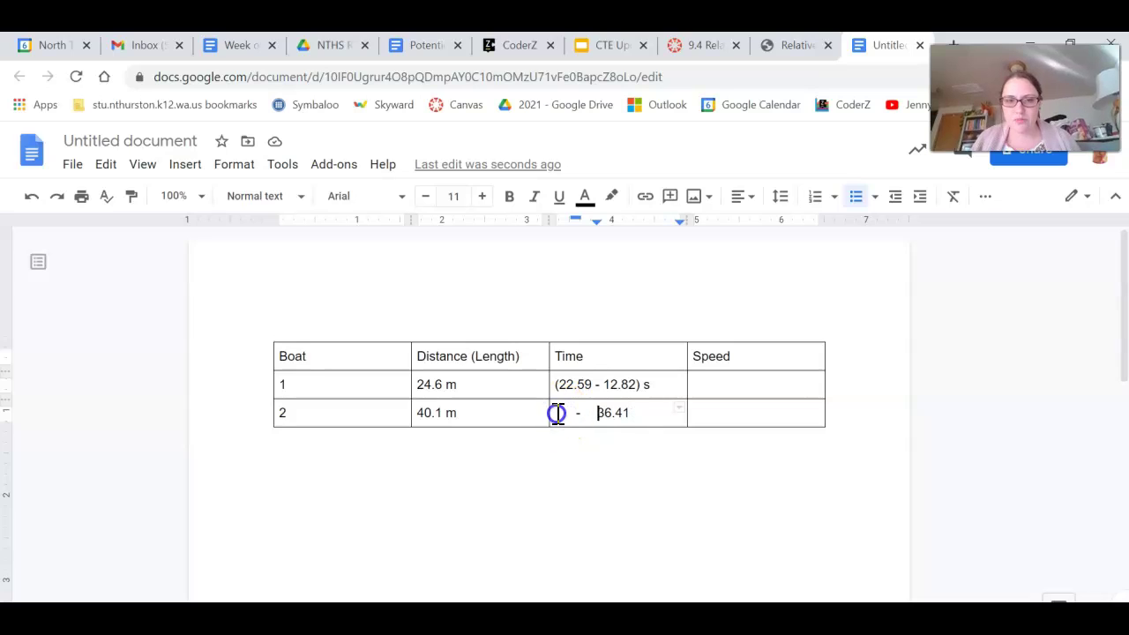
key("BackSpace")
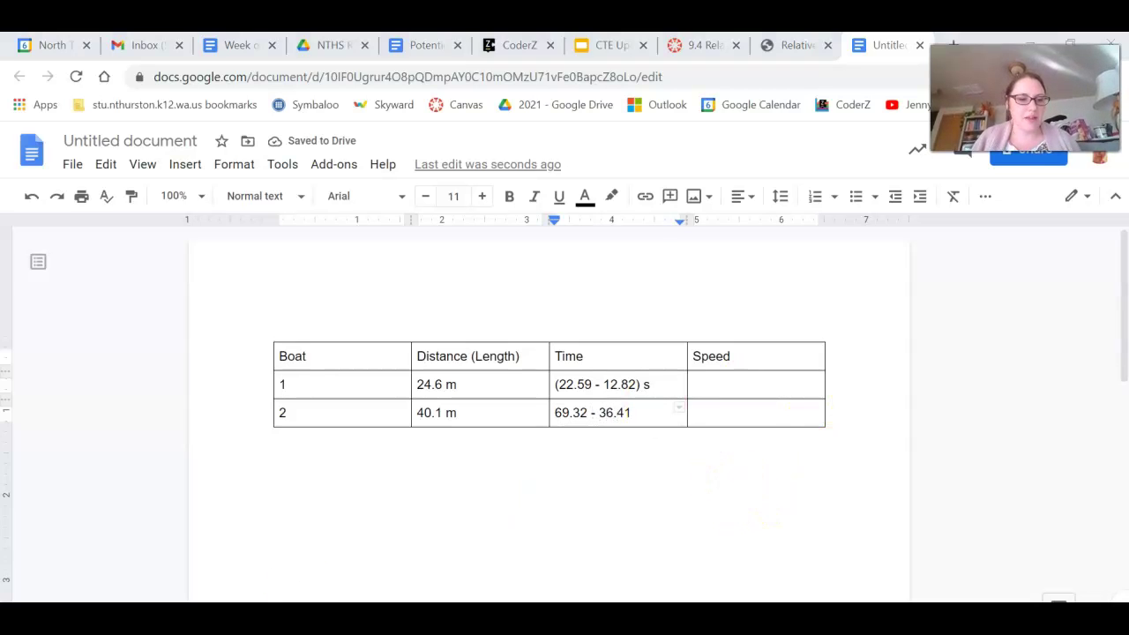
key("super")
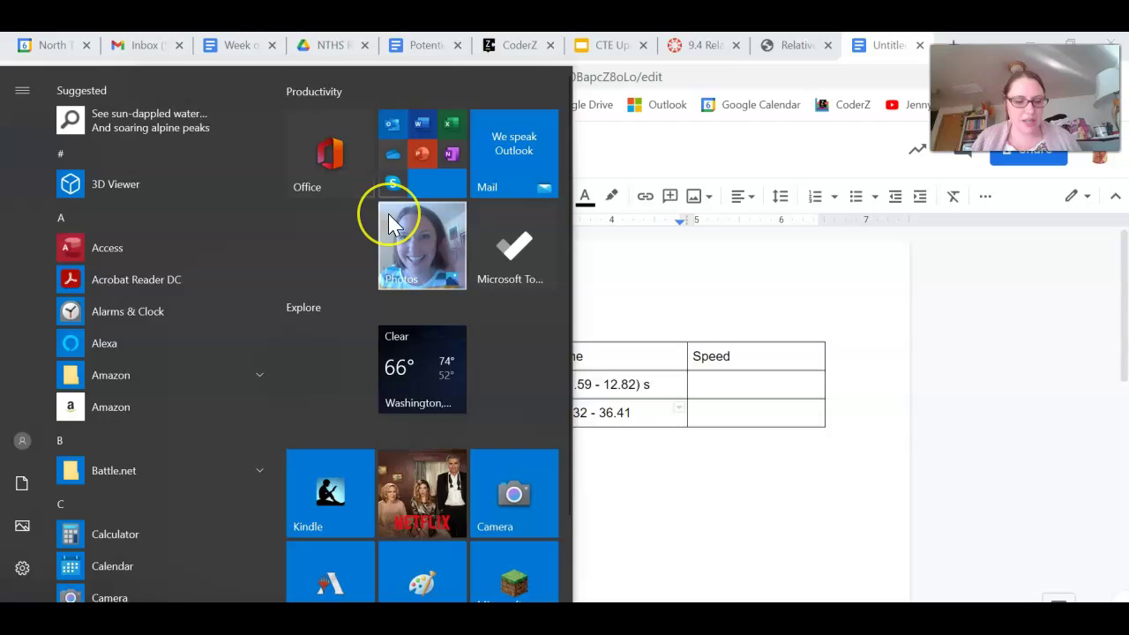
Compute 22.59 − 12.82 in Calculator and replace boat 1's time expression with 9.77
type("calcul")
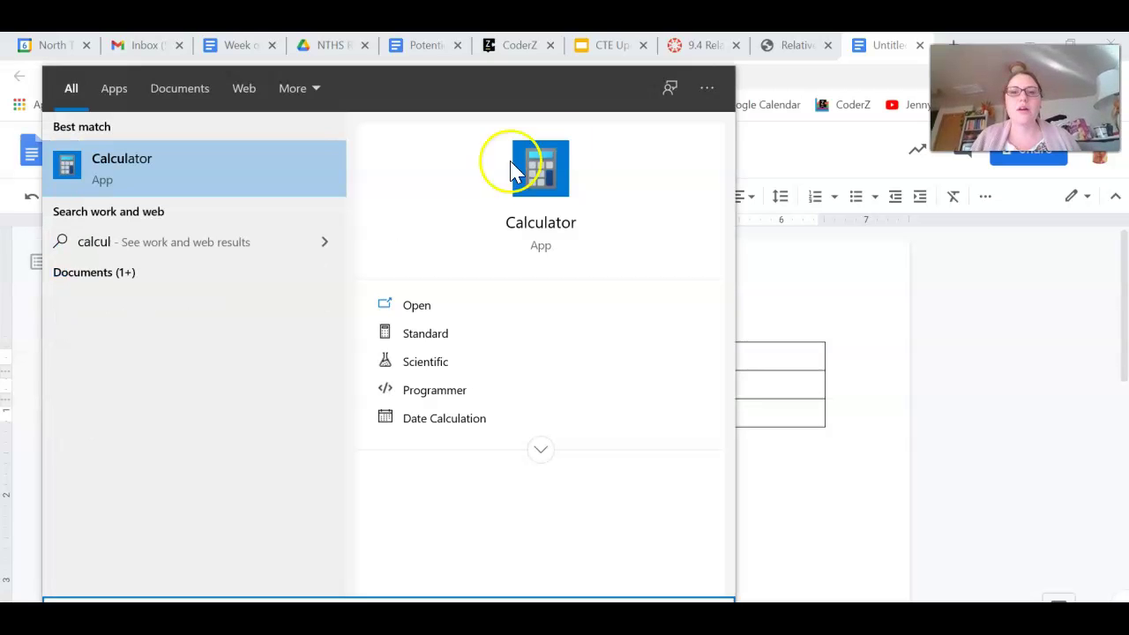
left_click(556, 177)
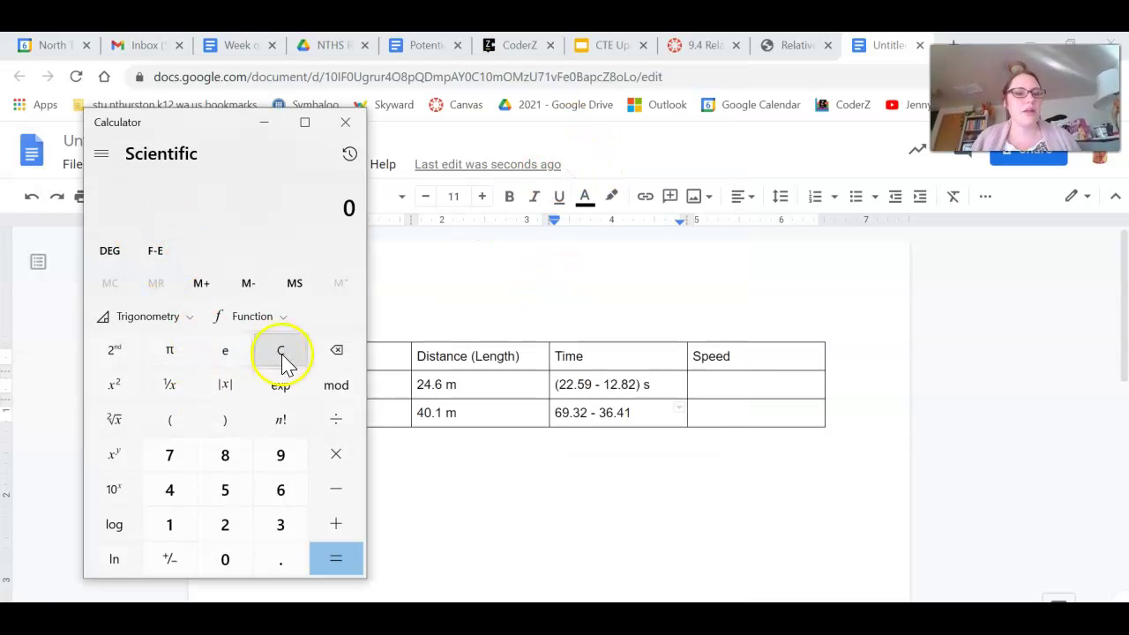
double_click(227, 528)
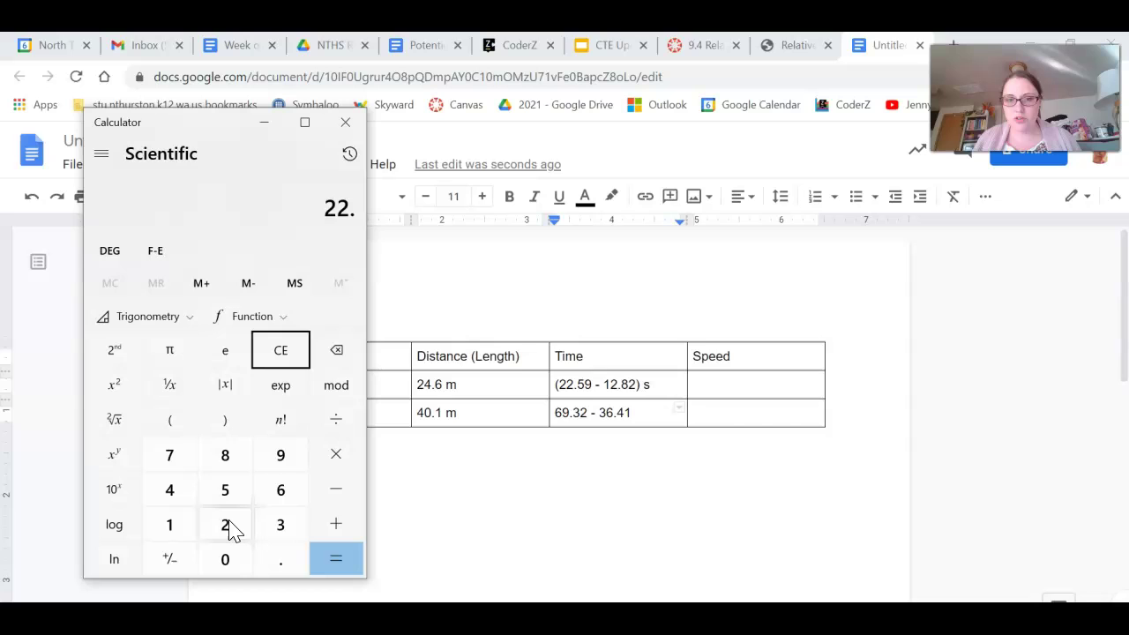
key("9")
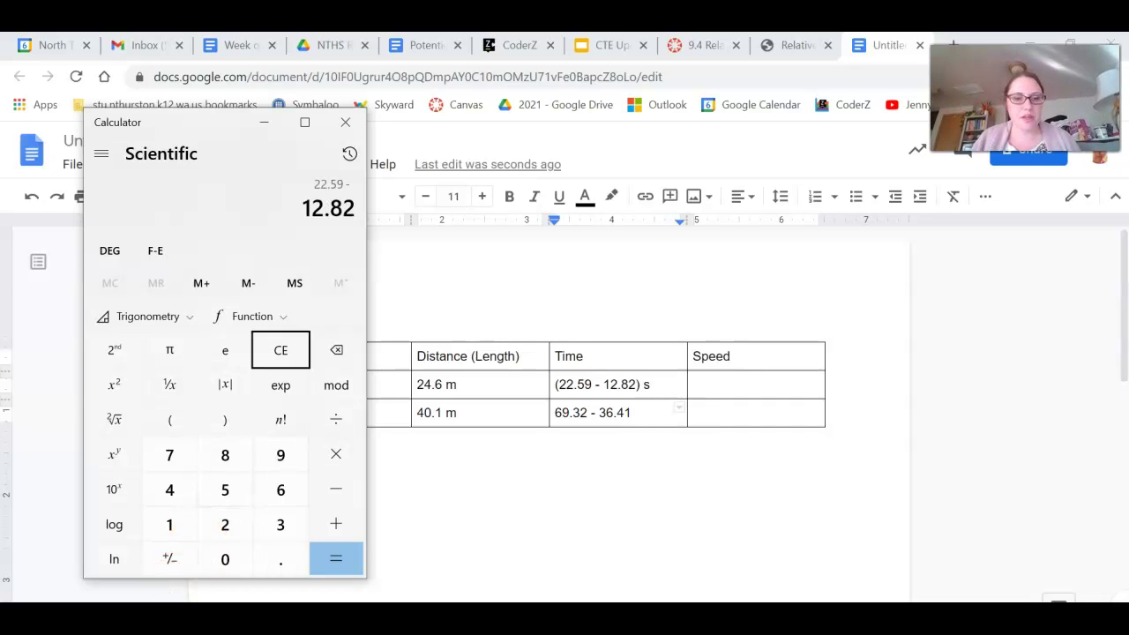
left_click(344, 568)
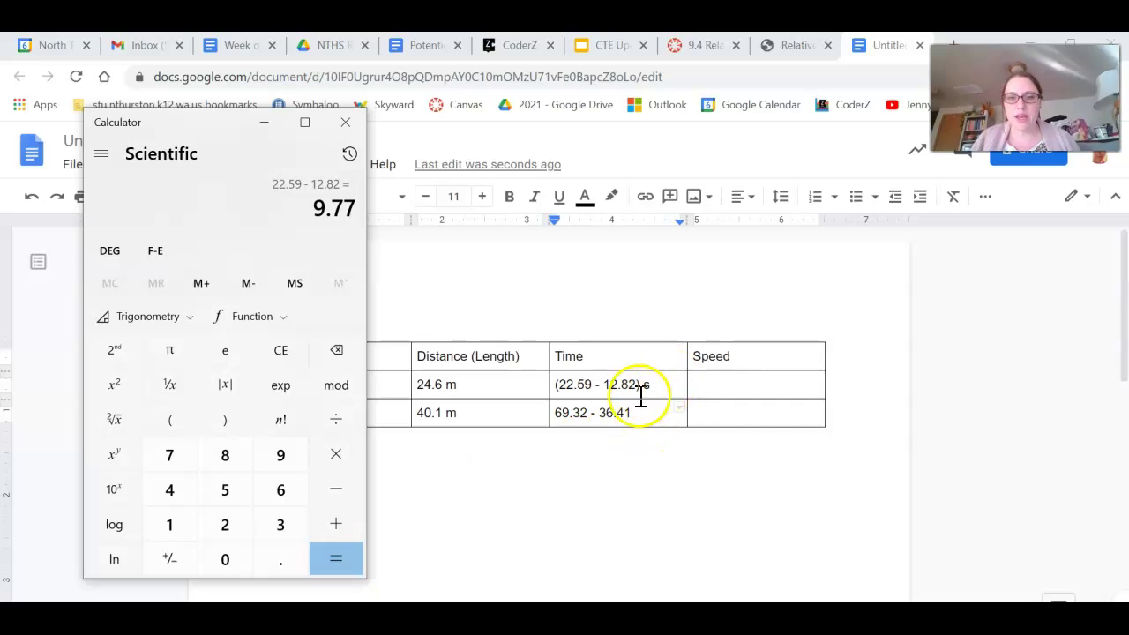
left_click_drag(645, 383, 553, 388)
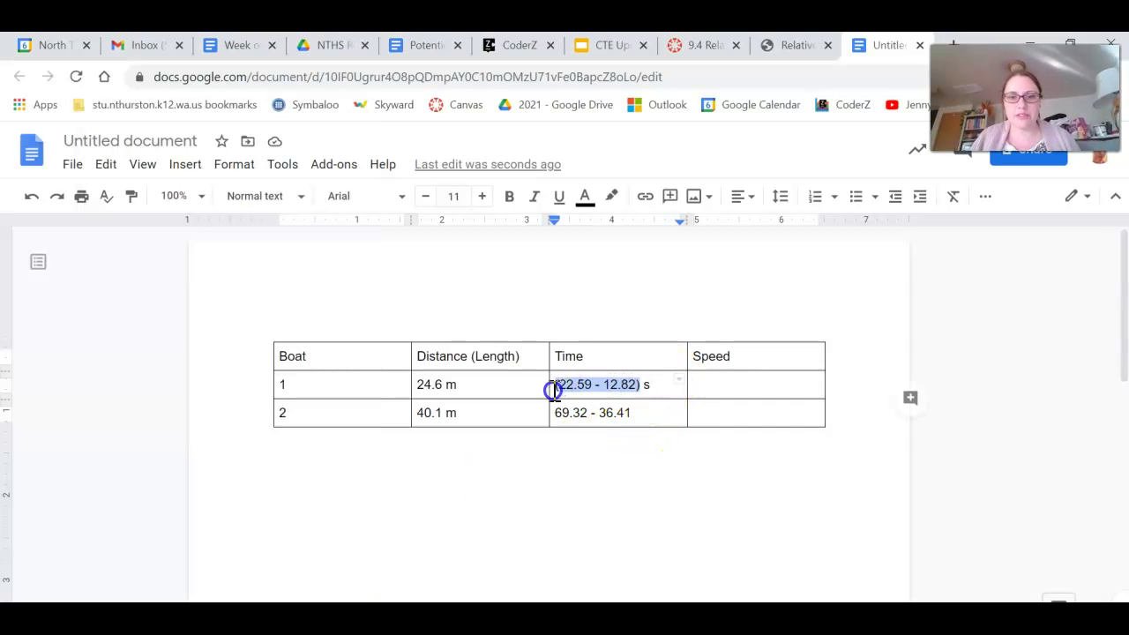
type("9.77")
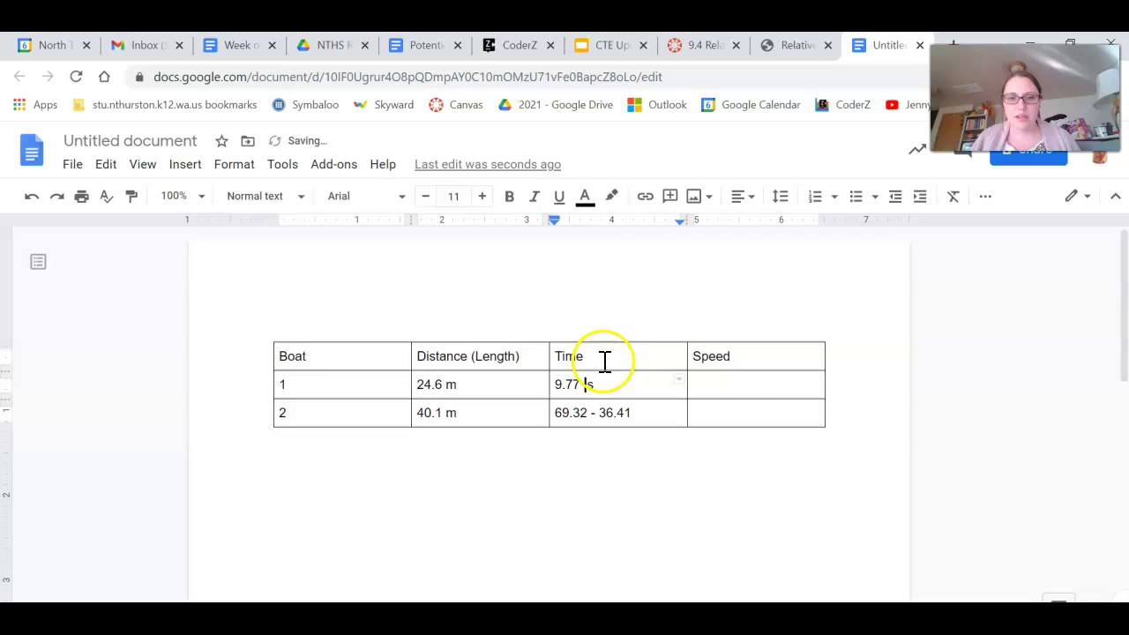
Compute 69.32 − 36.41 and replace boat 2's time expression with 32.91
key("alt+Tab")
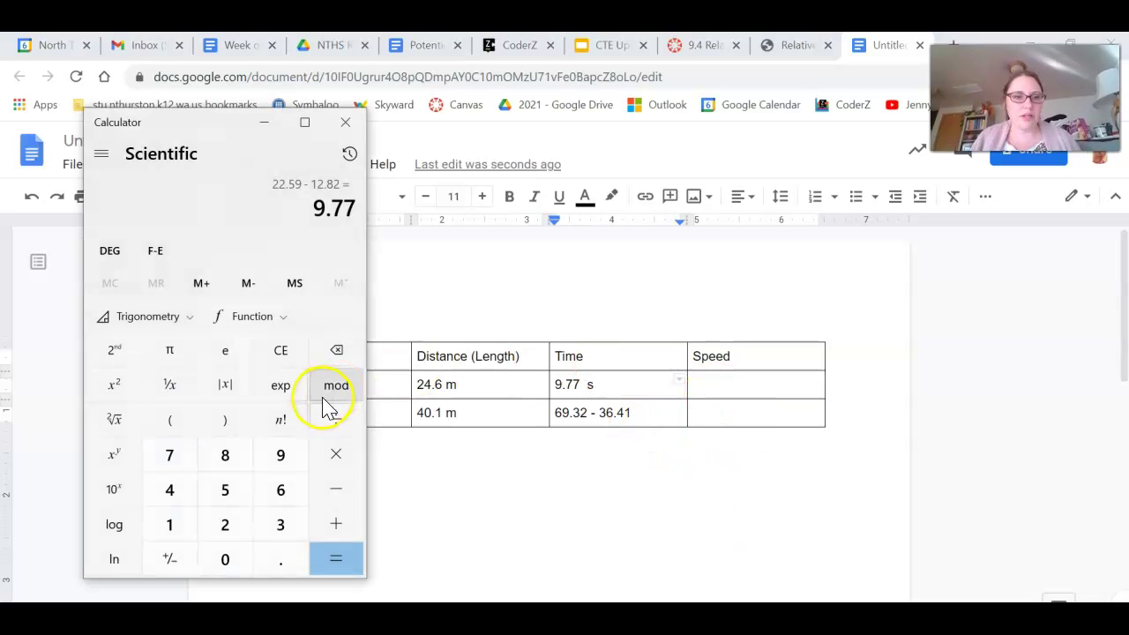
left_click(290, 360)
type("69.")
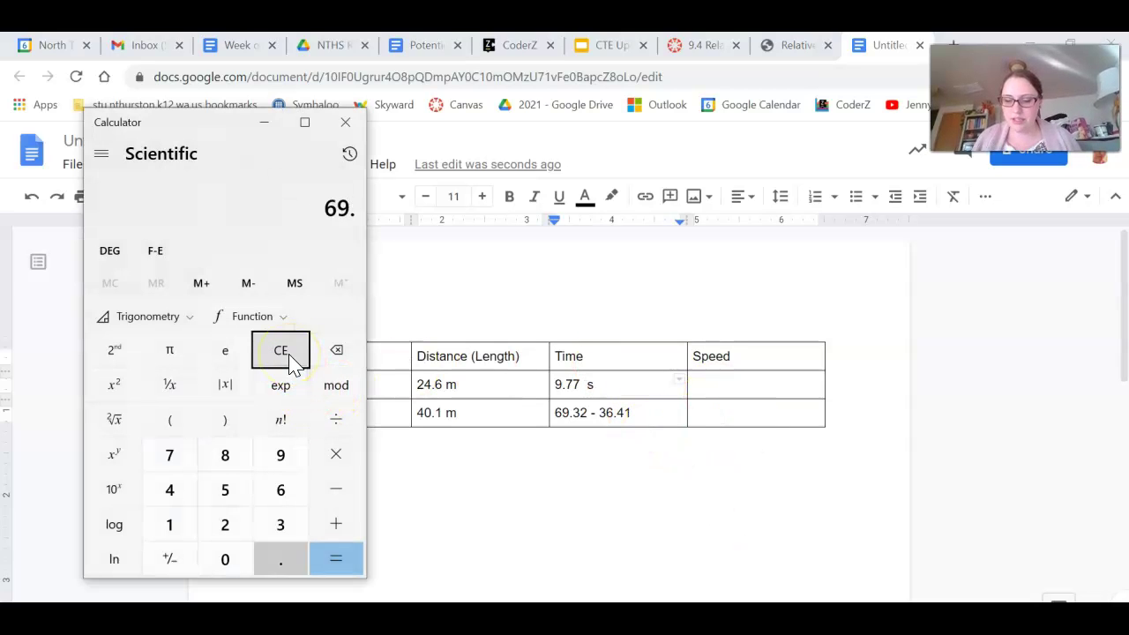
type("32 - 36")
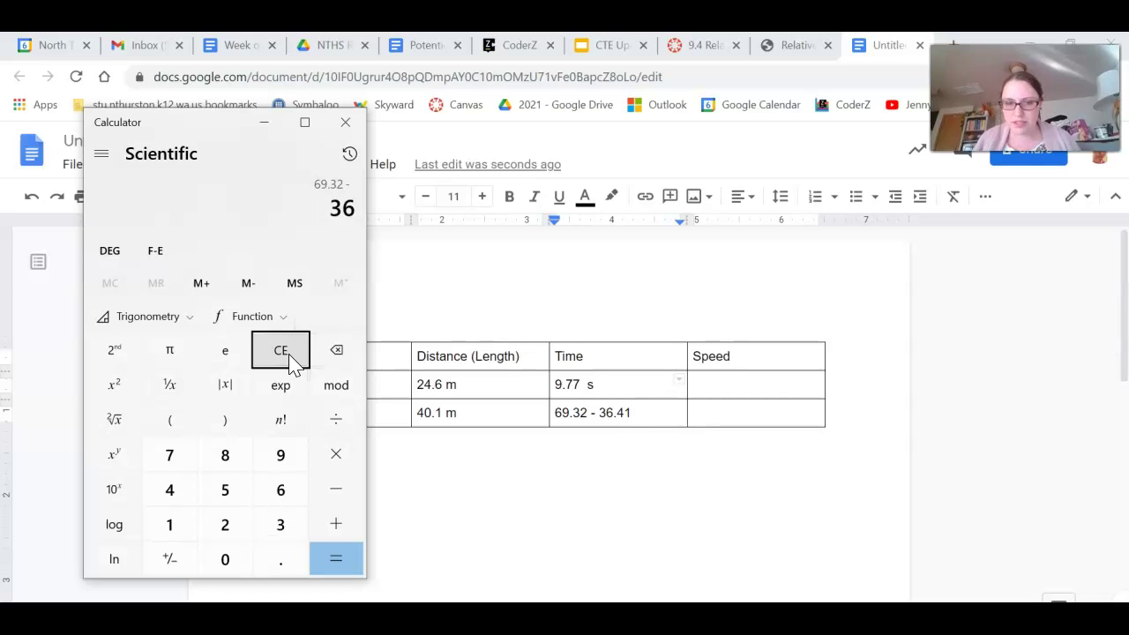
type(".41")
key("Return")
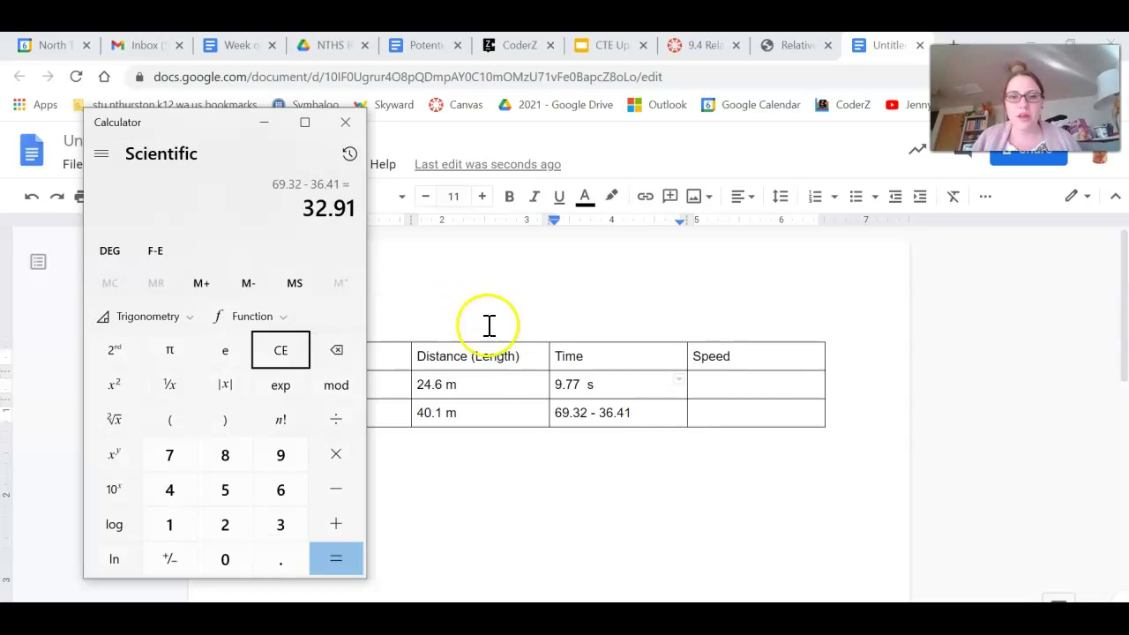
left_click(626, 413)
left_click_drag(627, 413, 552, 417)
type("32.91 s")
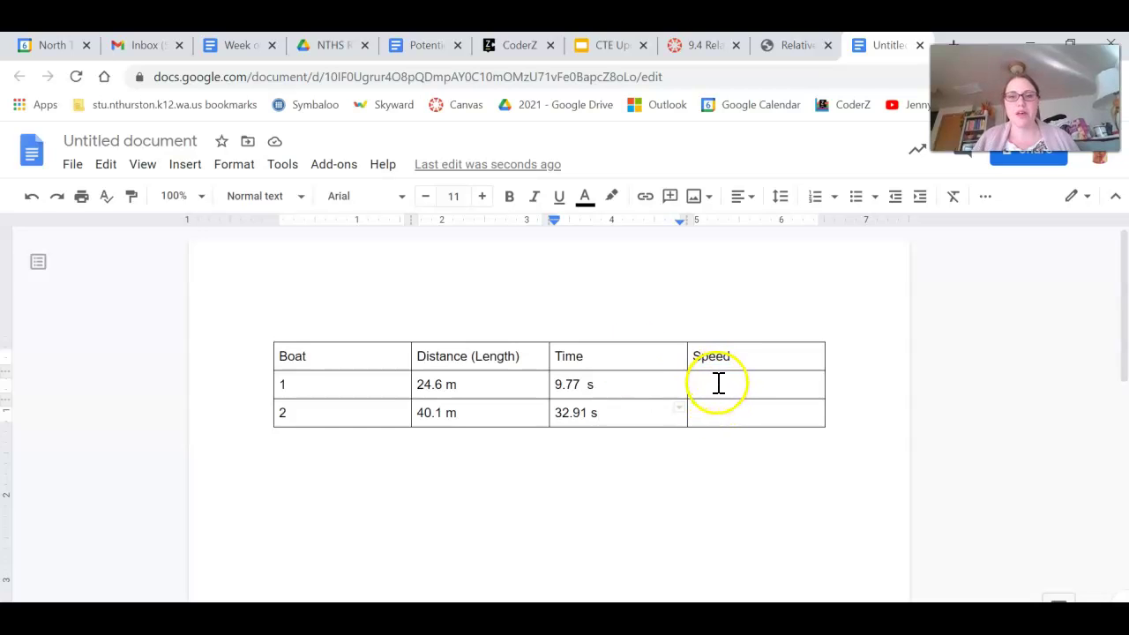
Divide 24.6 by 9.77 and enter boat 1's speed as 2.5 m/s
double_click(719, 383)
key("alt+Tab")
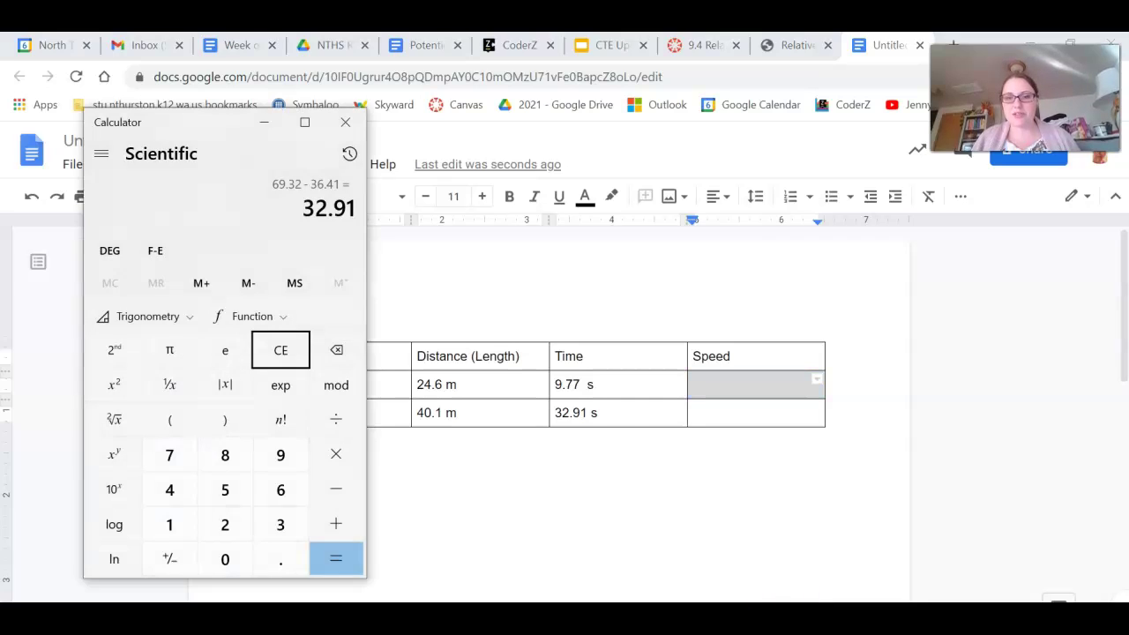
left_click(285, 350)
type("24")
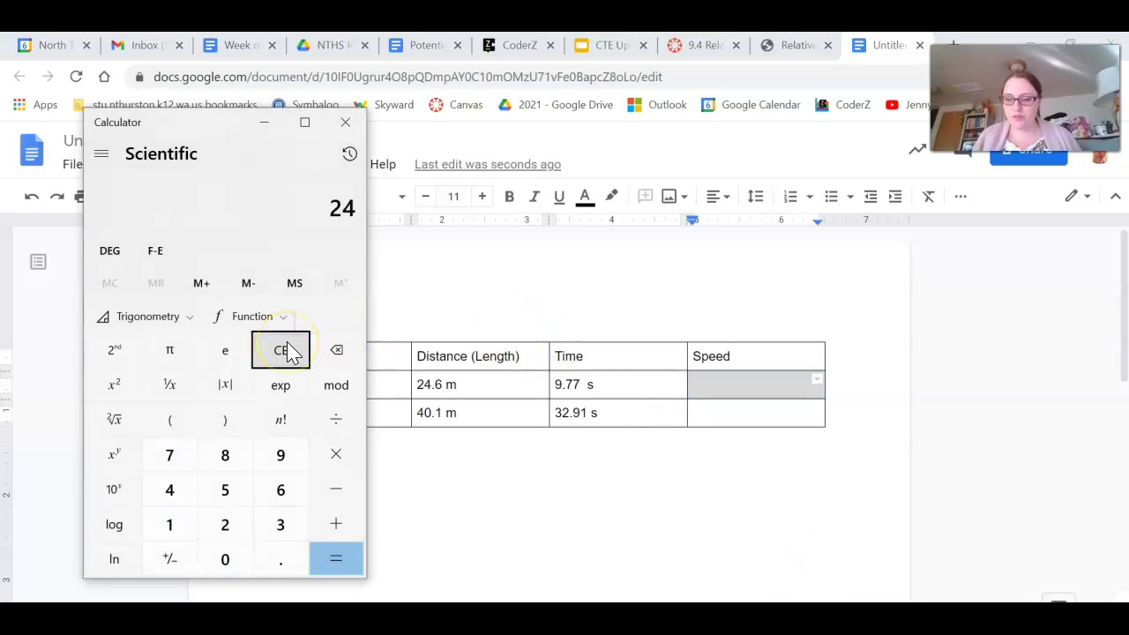
type(".6 ÷ 9.77")
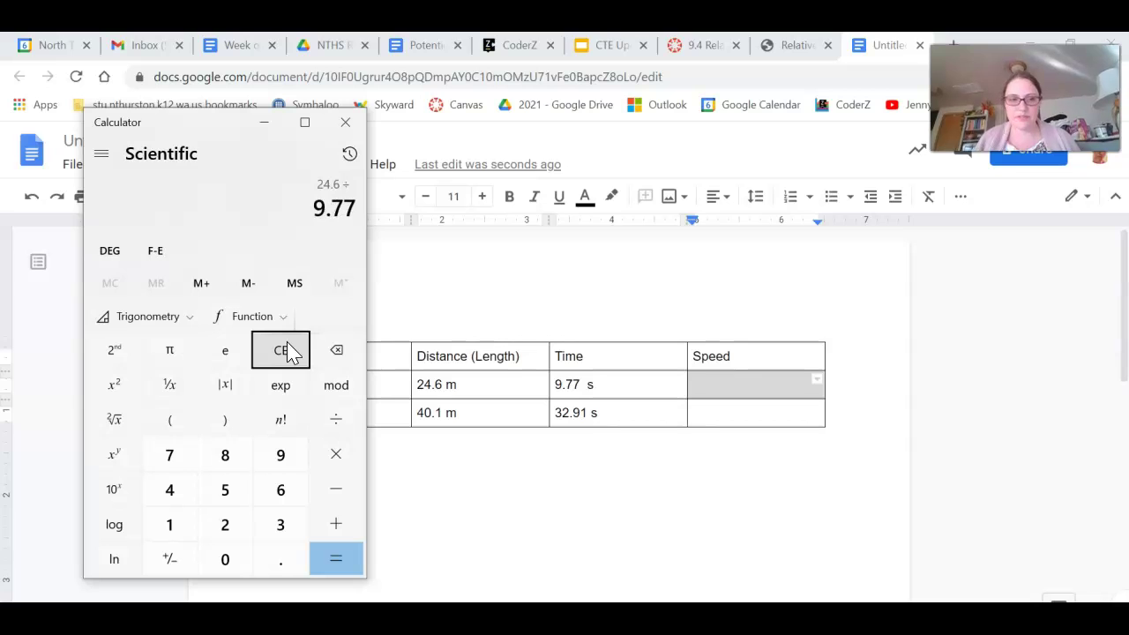
key("Return")
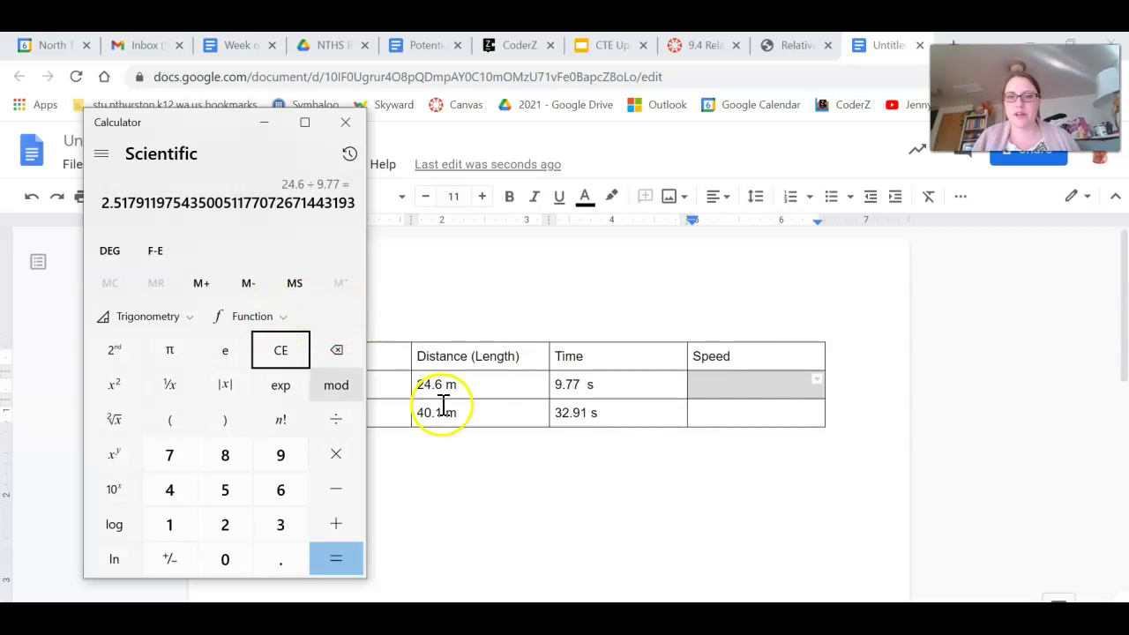
left_click(746, 389)
type("2.5 ")
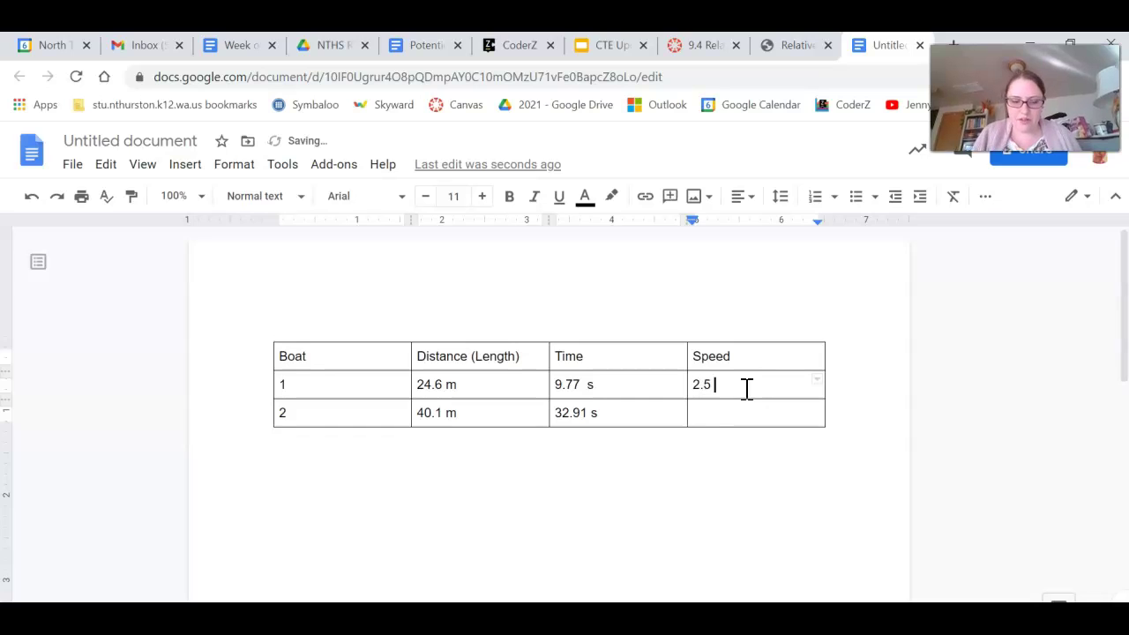
type("m/s")
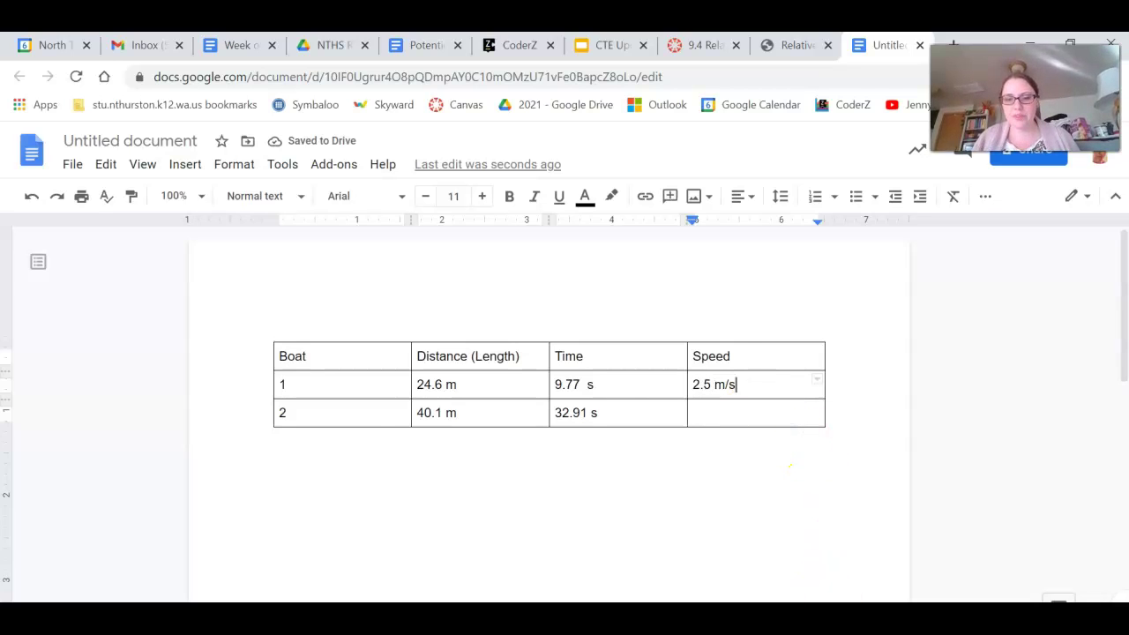
Divide 40.1 by 32.91 and enter boat 2's speed as 1.2 m/s
key("alt+Tab")
left_click(303, 353)
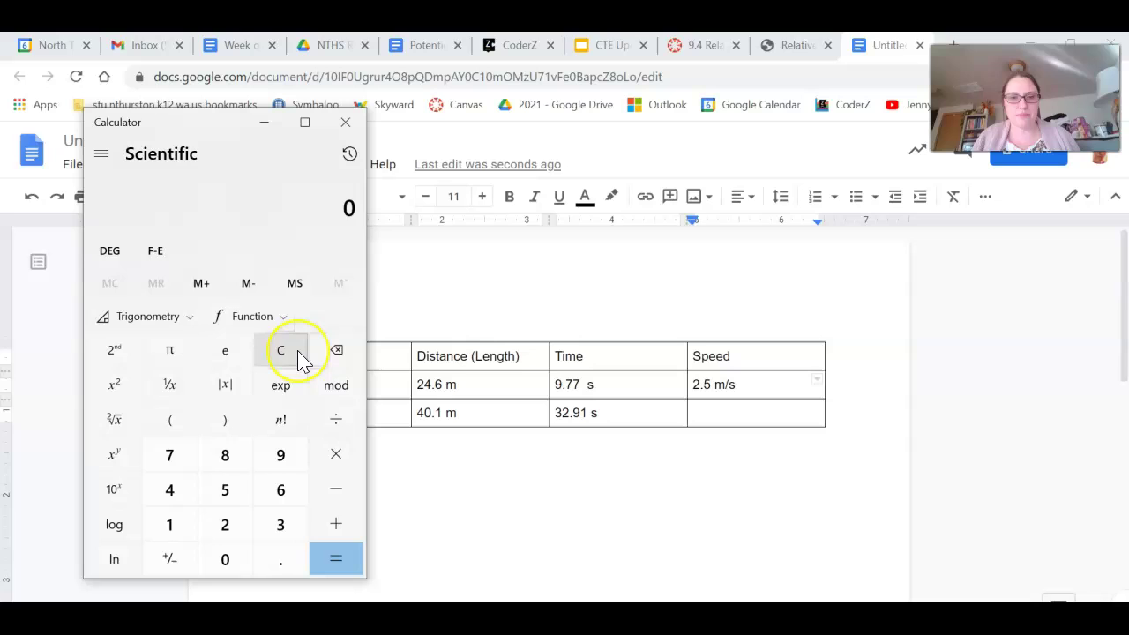
type("40.1")
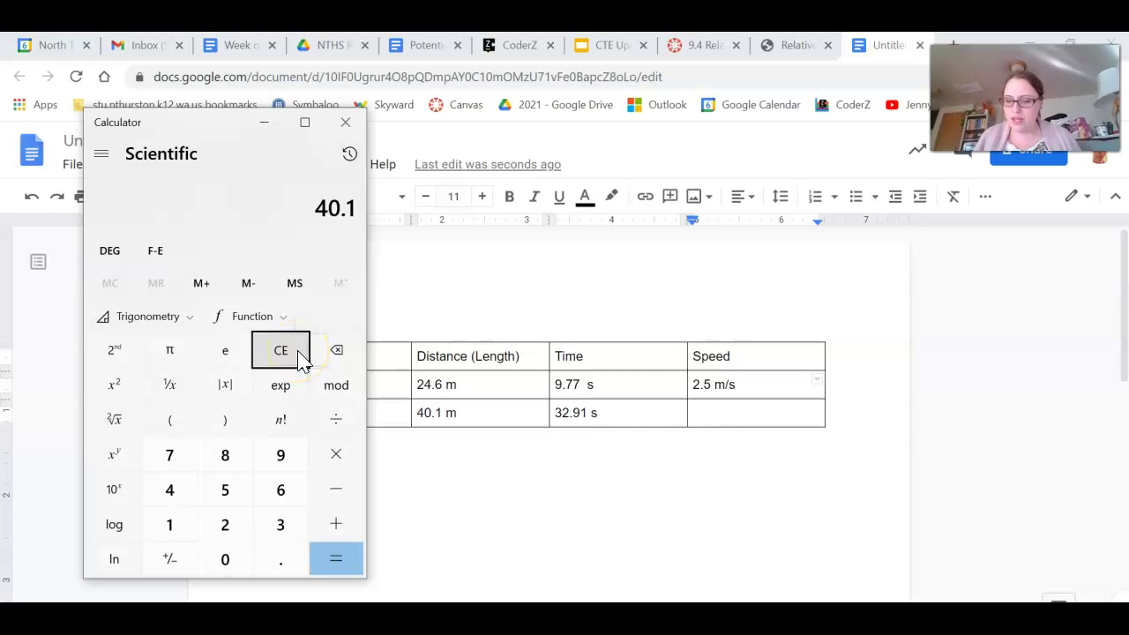
key("slash")
type("32.91")
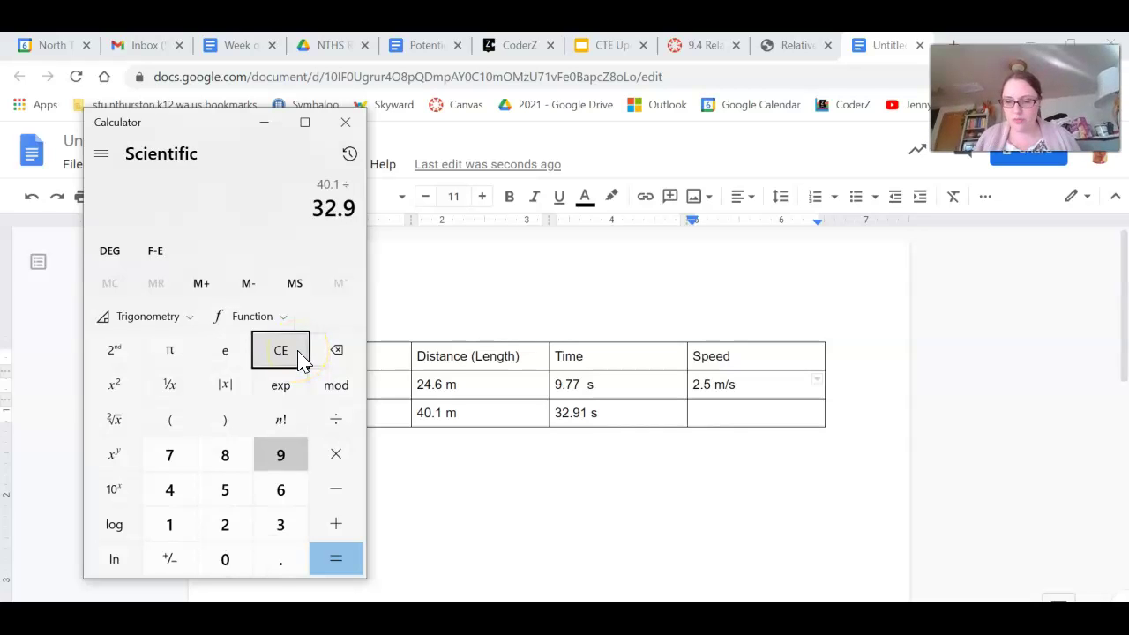
key("Return")
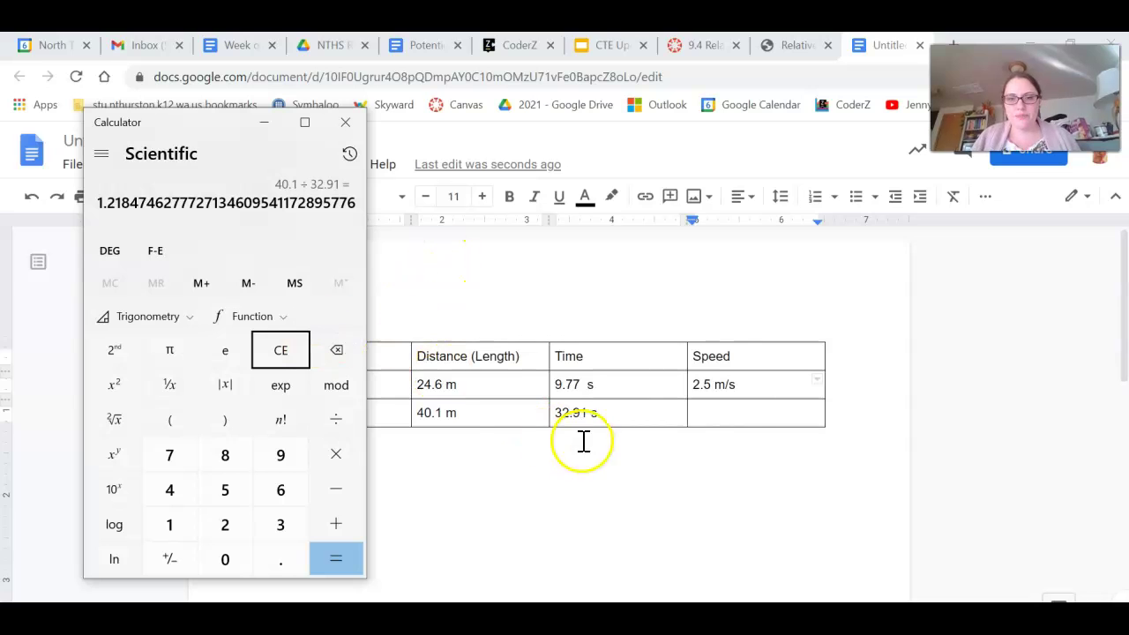
left_click(736, 418)
type("1.")
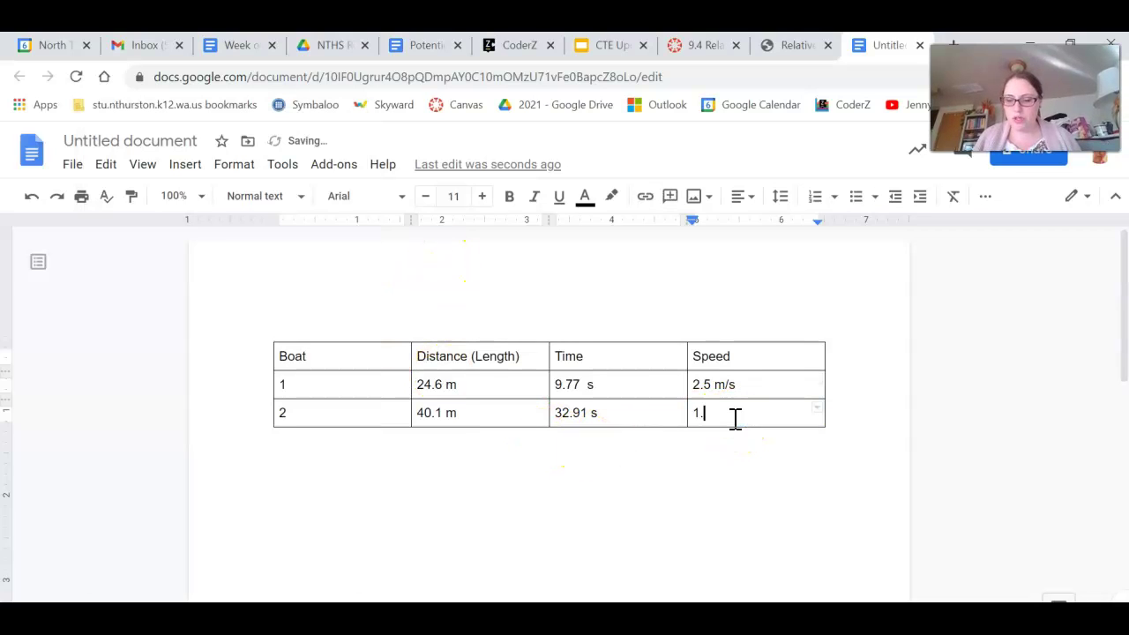
type("2 m/s")
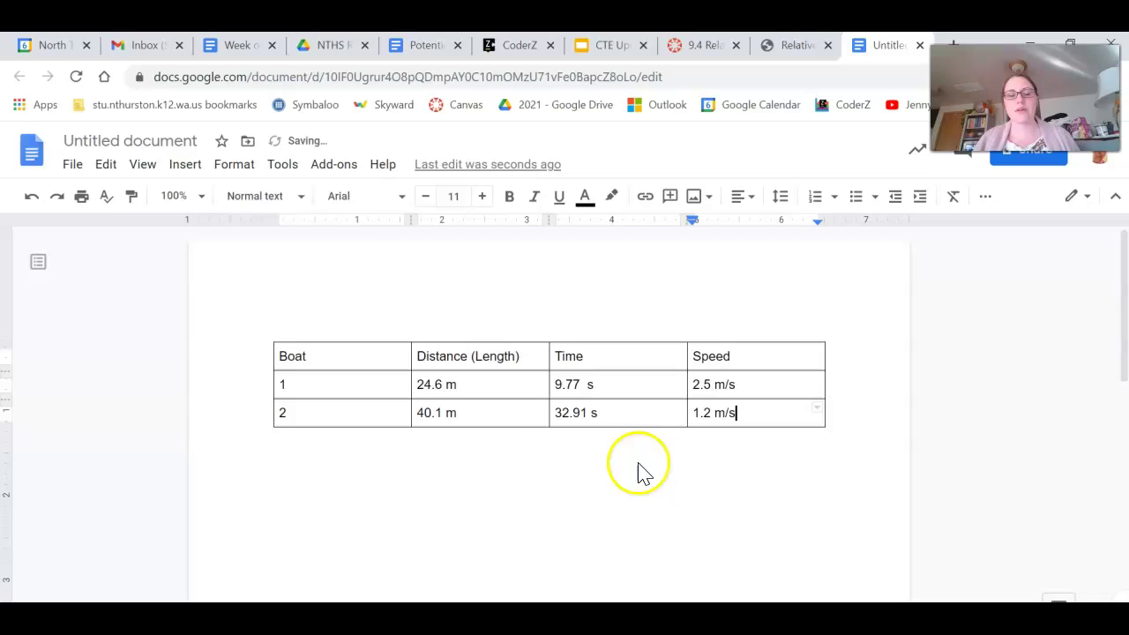
Label the boats 1 (left) and 2 (right) in the Boat column
left_click(360, 386)
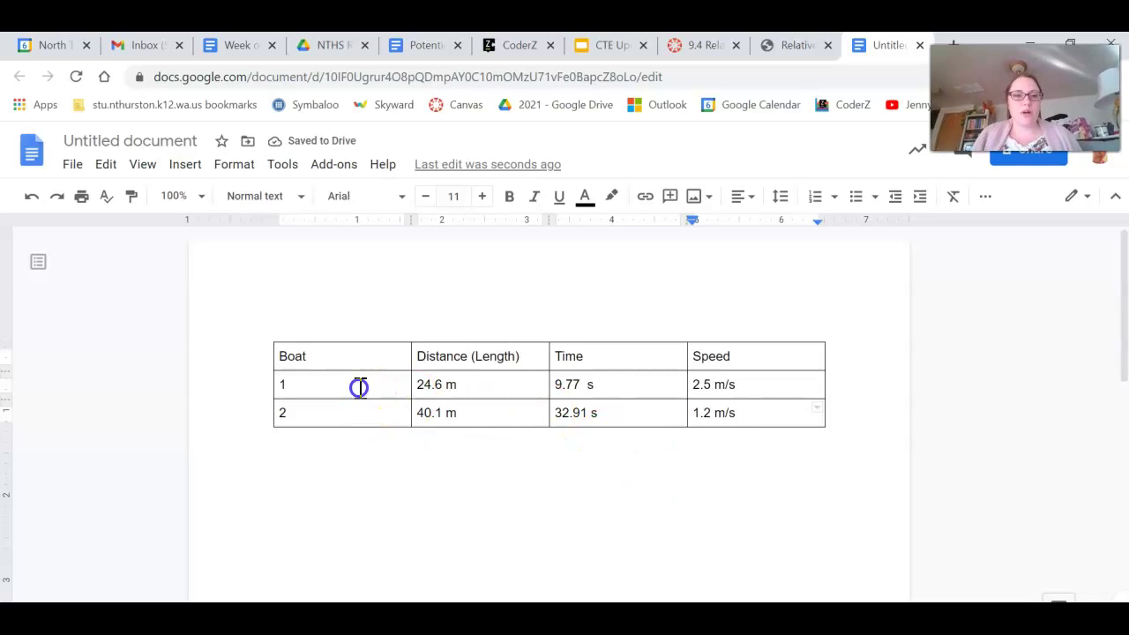
type("(")
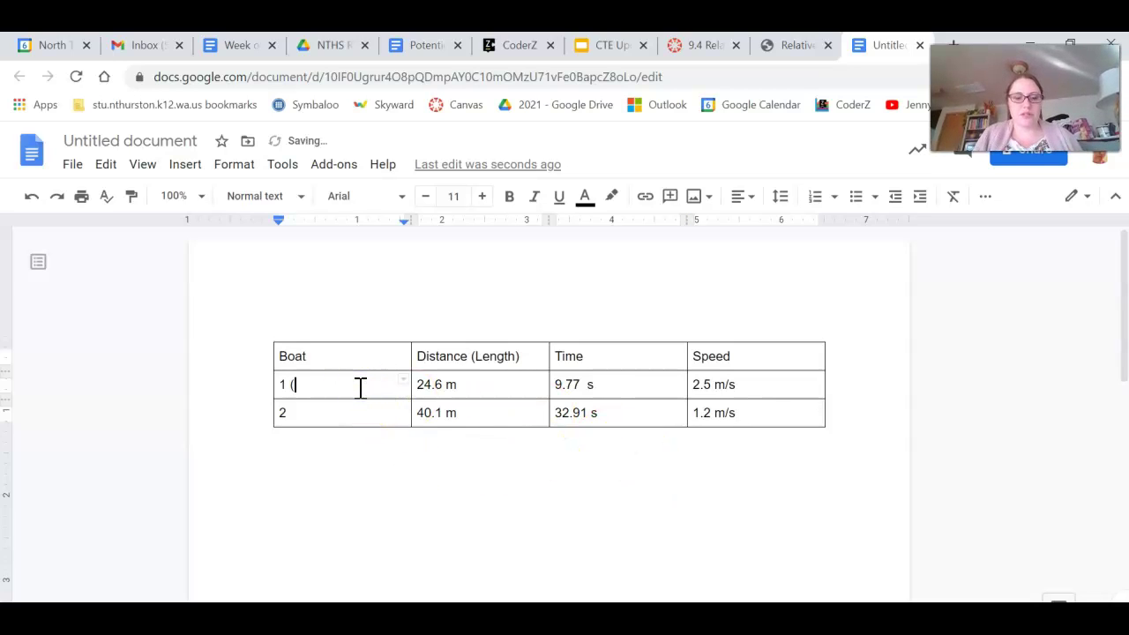
type("left)")
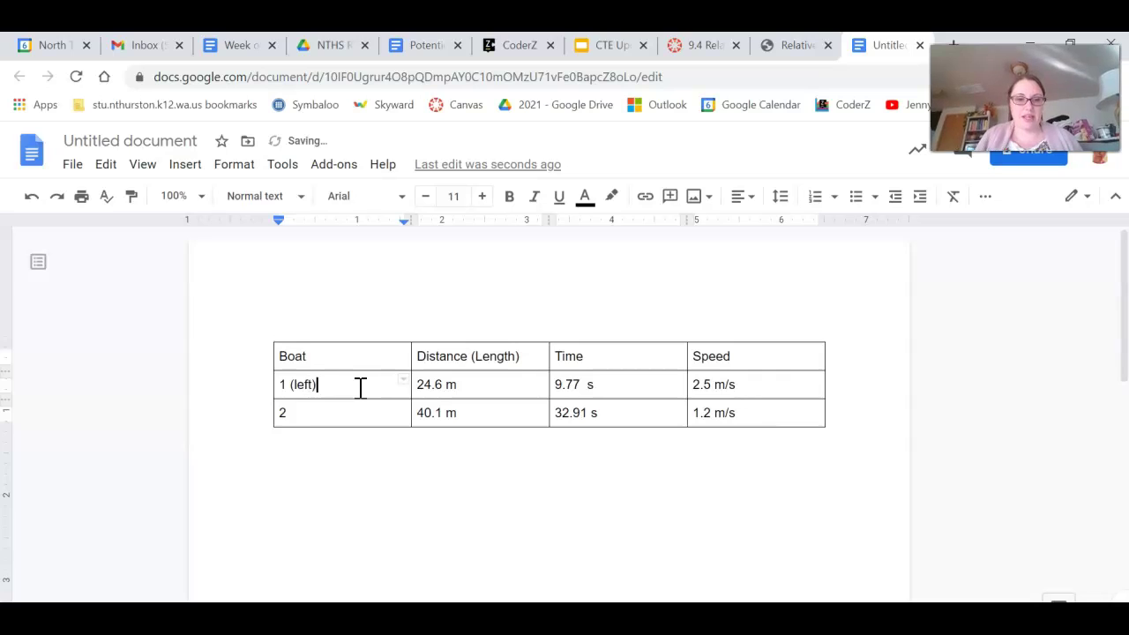
key("Down")
type("(righ")
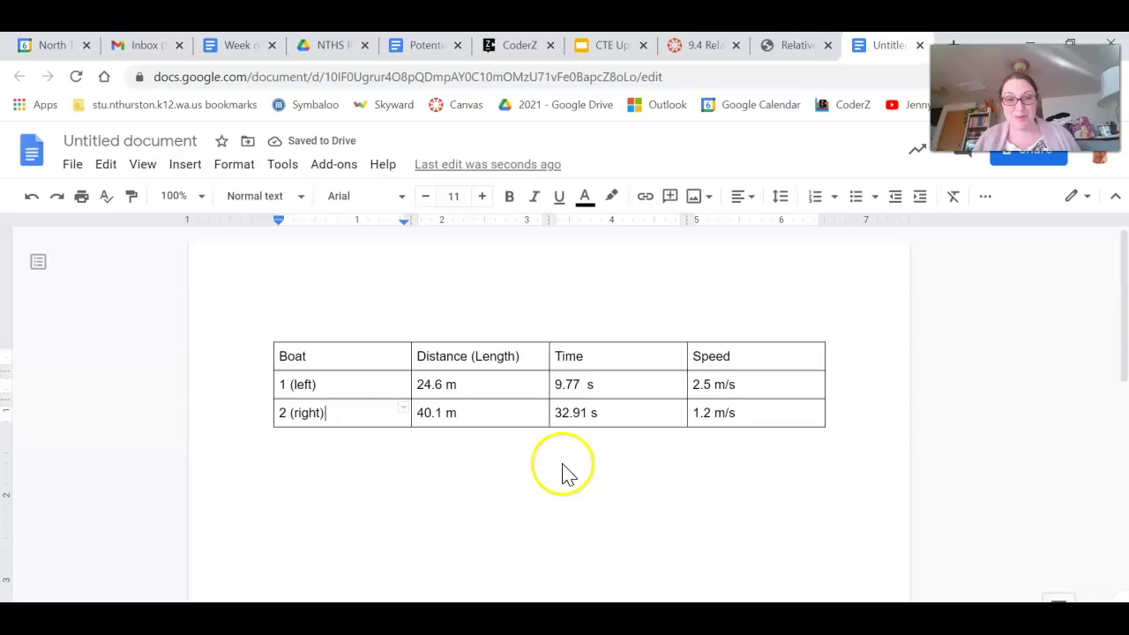
left_click(566, 498)
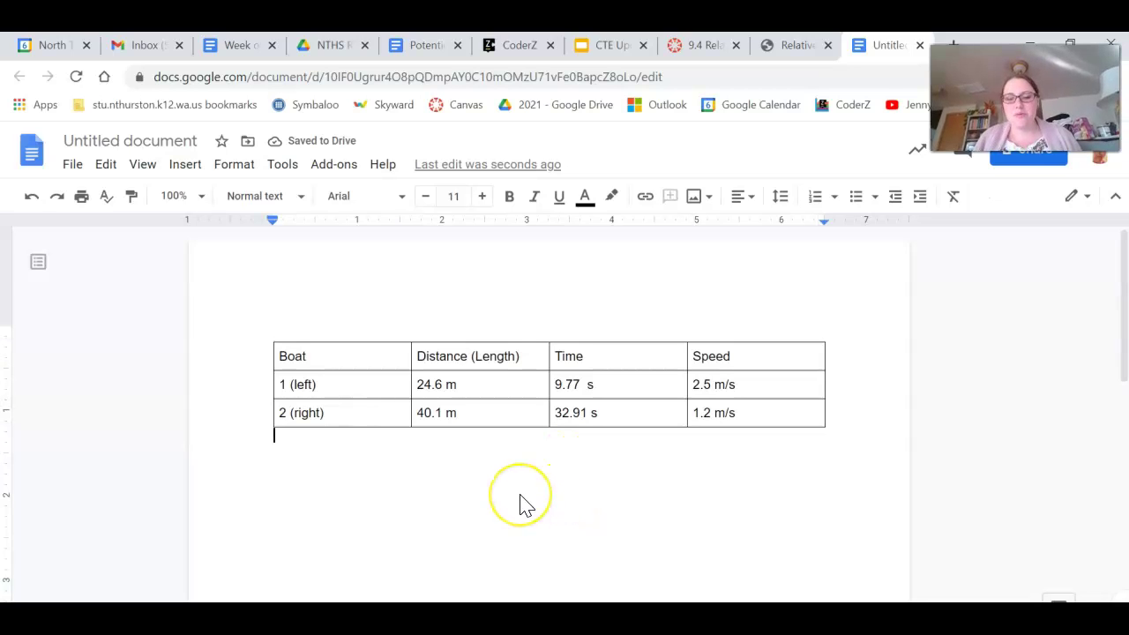
key("Return")
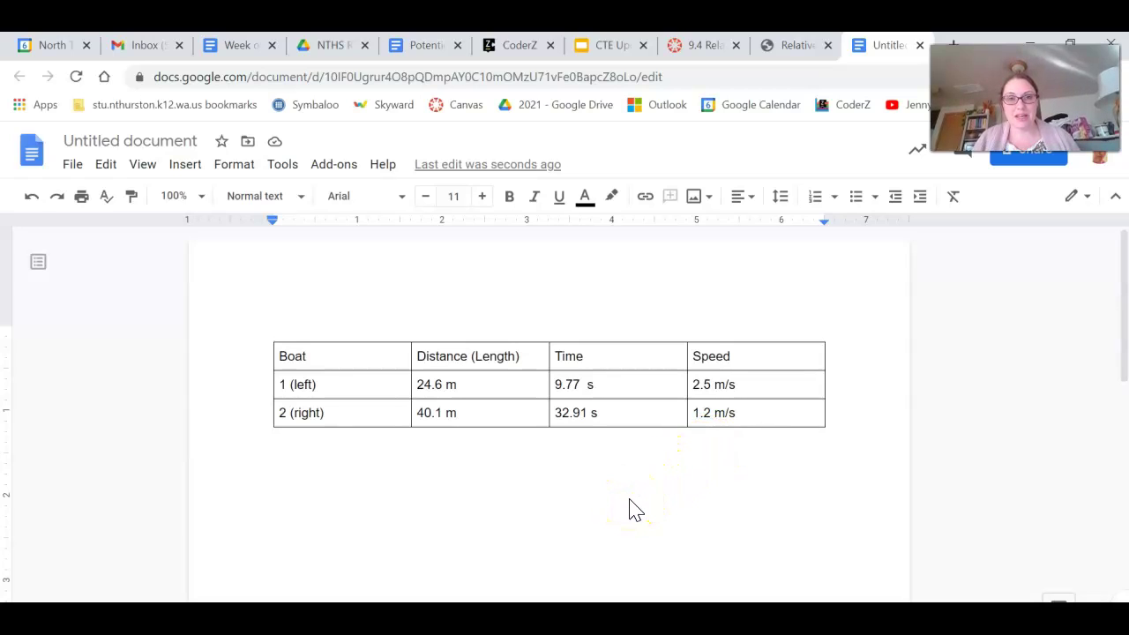
Type "Relative Speed = Difference of the two speeds (imagine one is at rest)" below the table
type("Re")
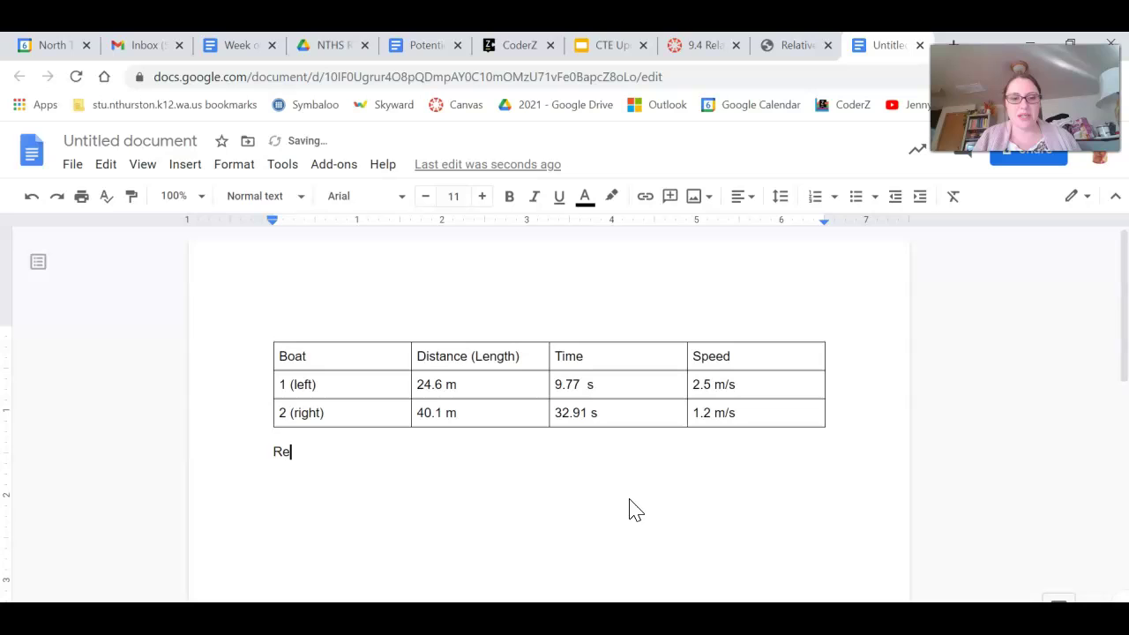
type("lative Speed (")
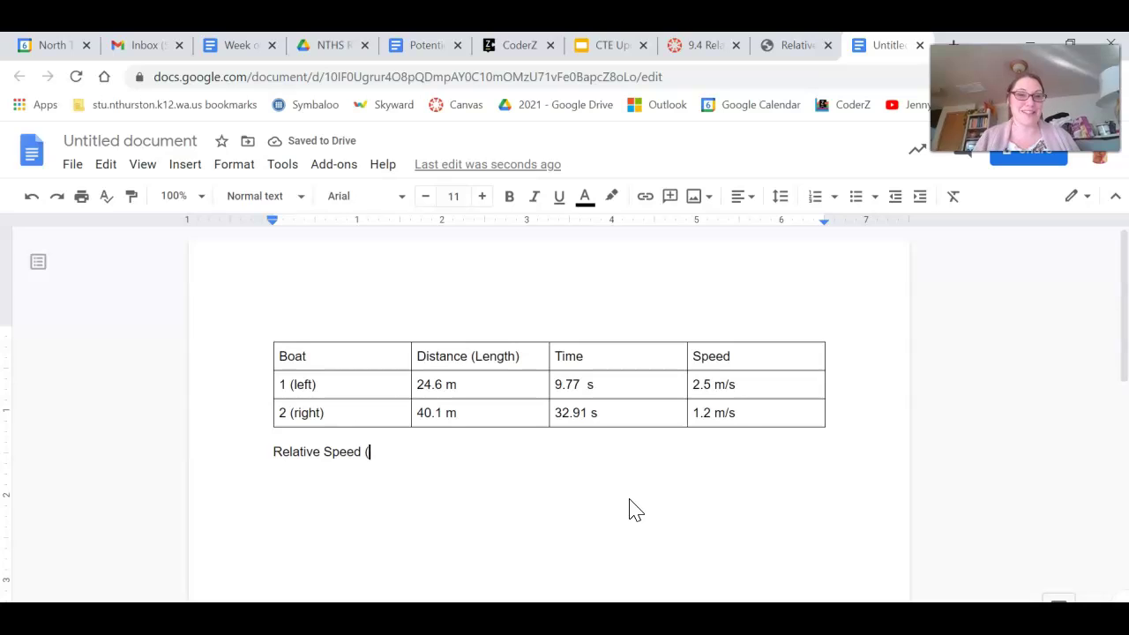
key("BackSpace")
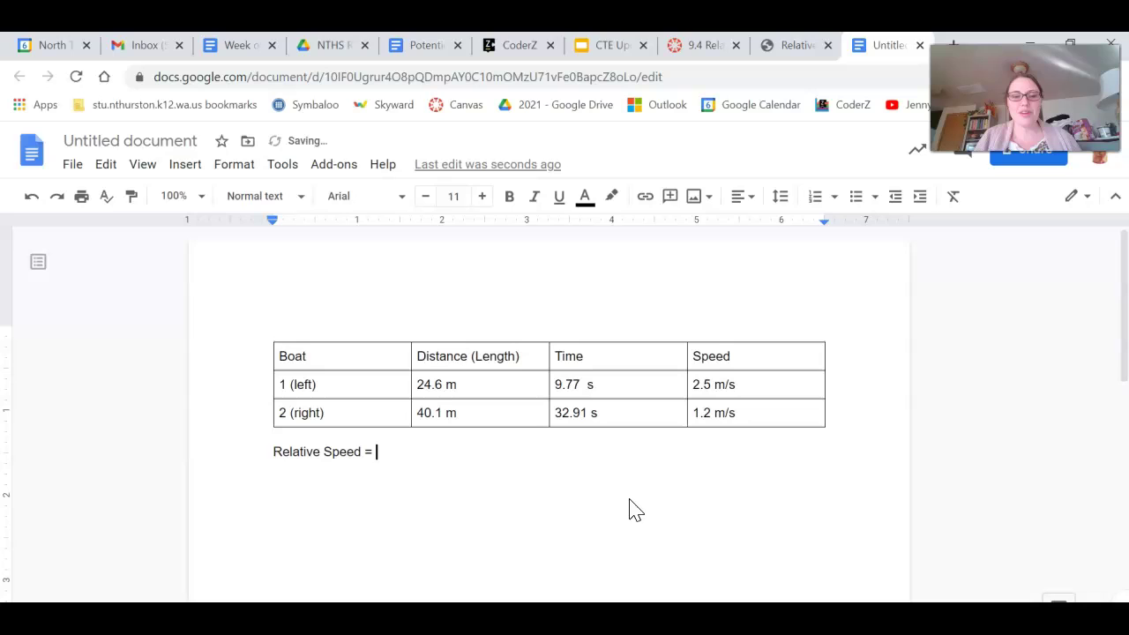
type("= Diffe")
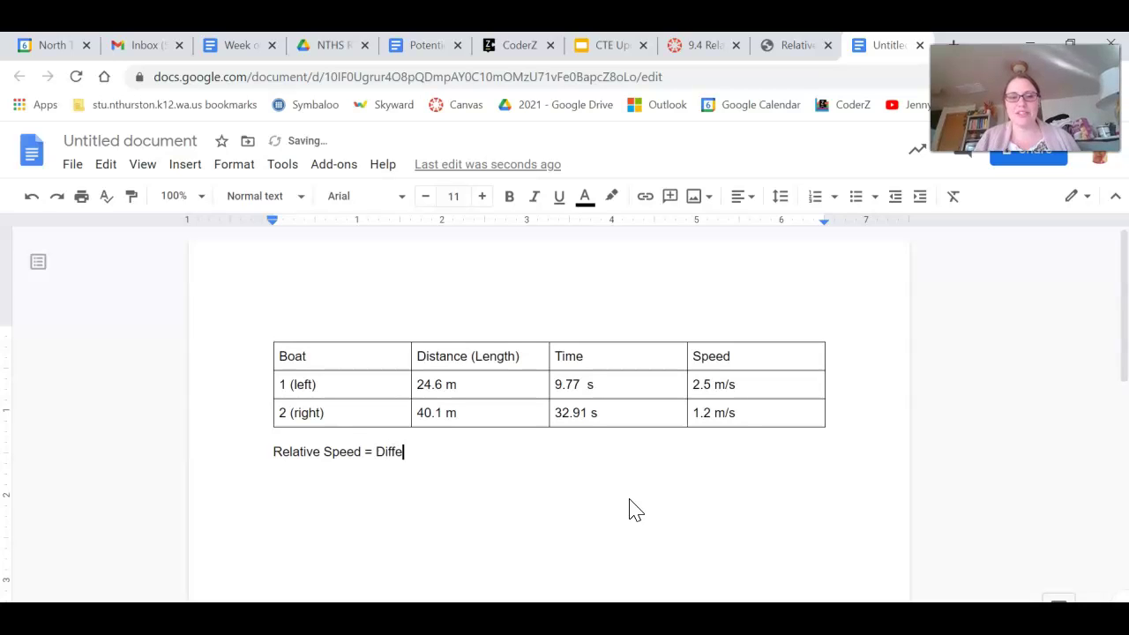
type("rence of the two speeds")
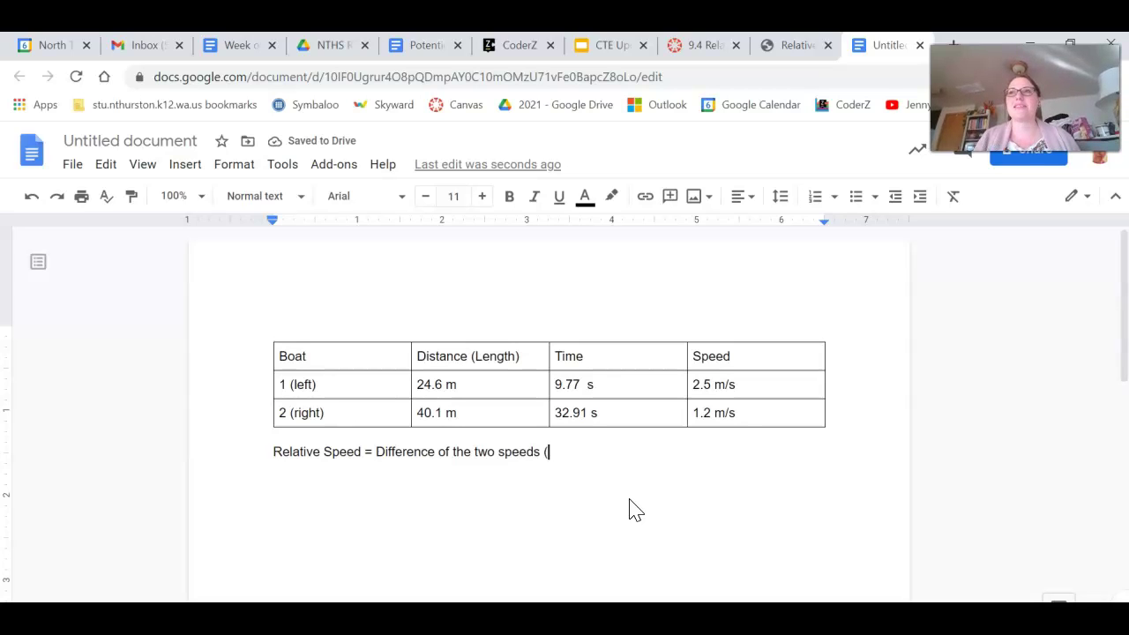
type(" (imagin")
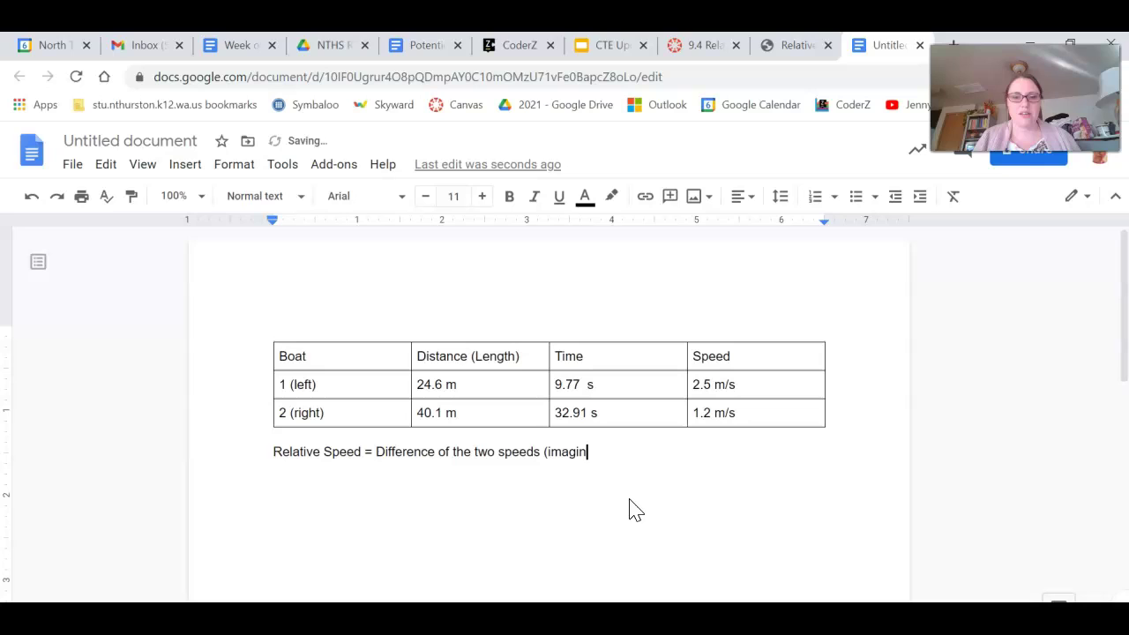
type("e one is at rest")
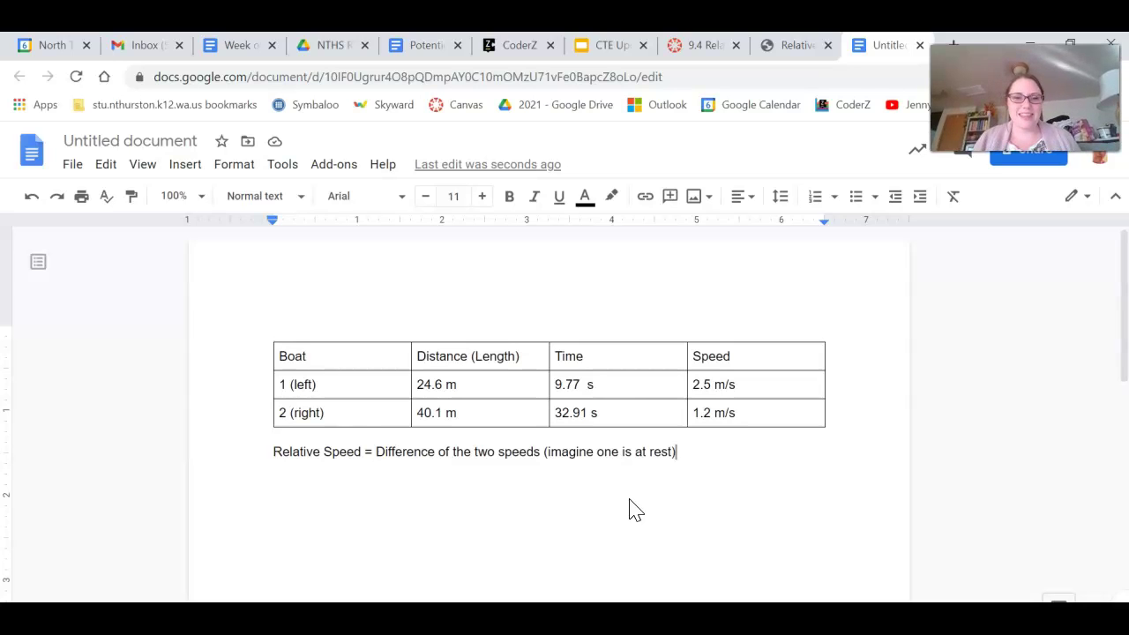
Change boat 2's speed to -1.2 m/s and add the line "2.5 m/s - (-1.2 m/s) = 3.7 m/s"
left_click(694, 414)
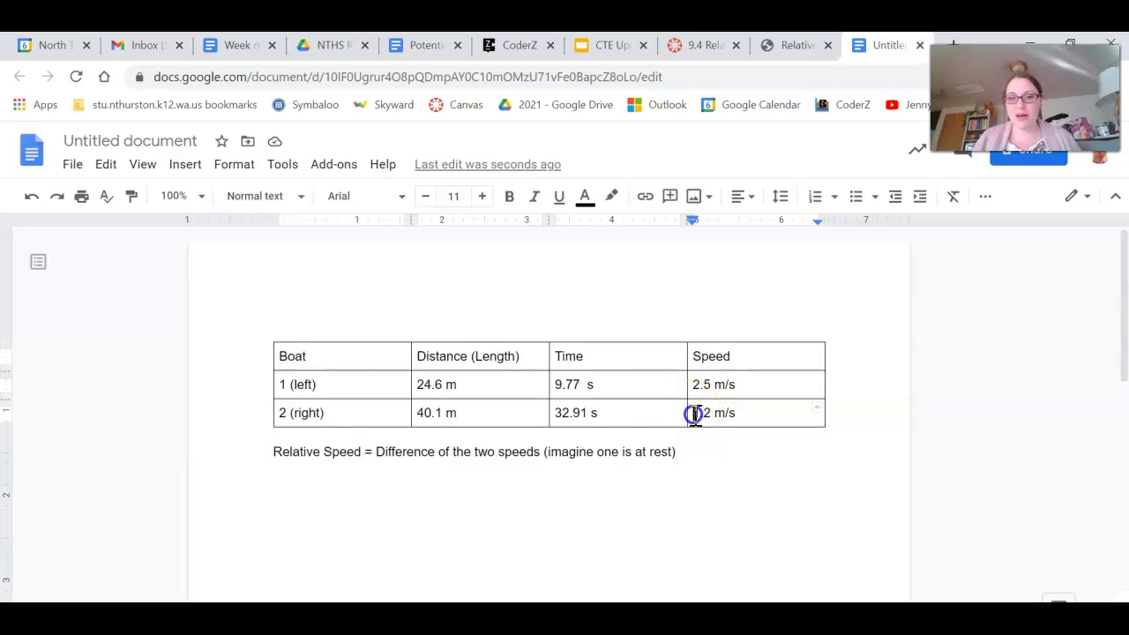
type("-")
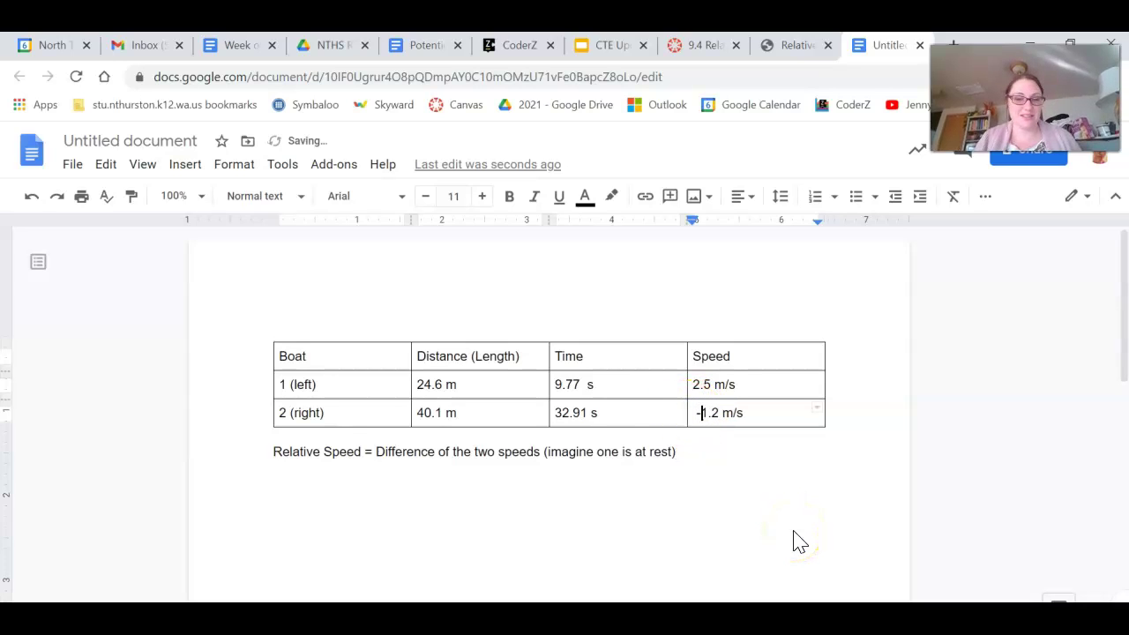
left_click(713, 447)
key("Return")
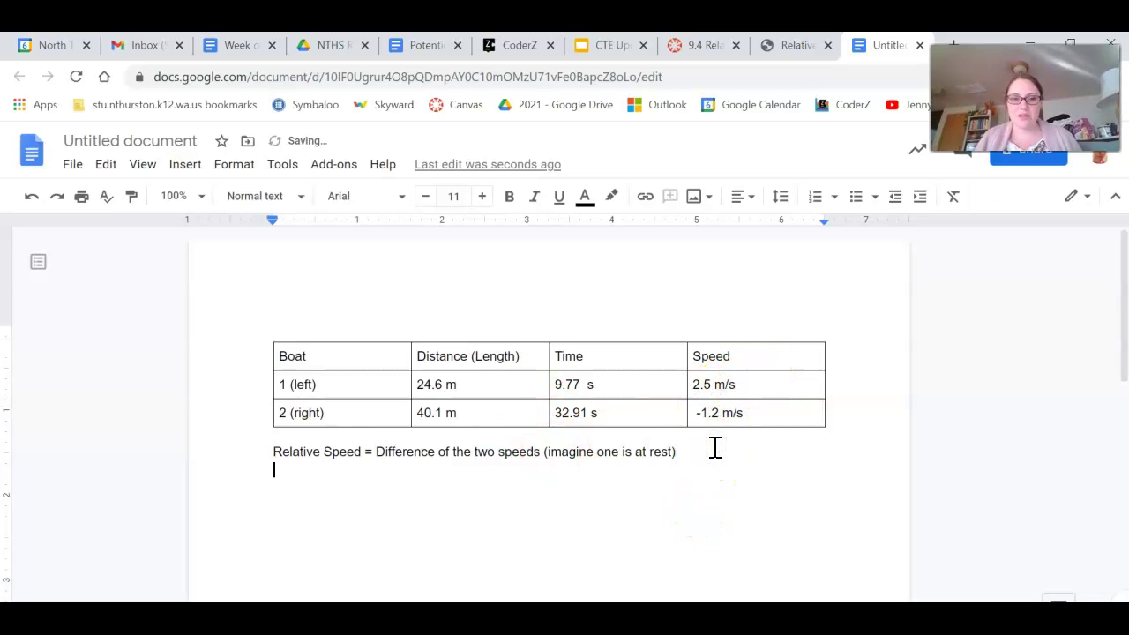
type("2.5 m/s - (-1.2")
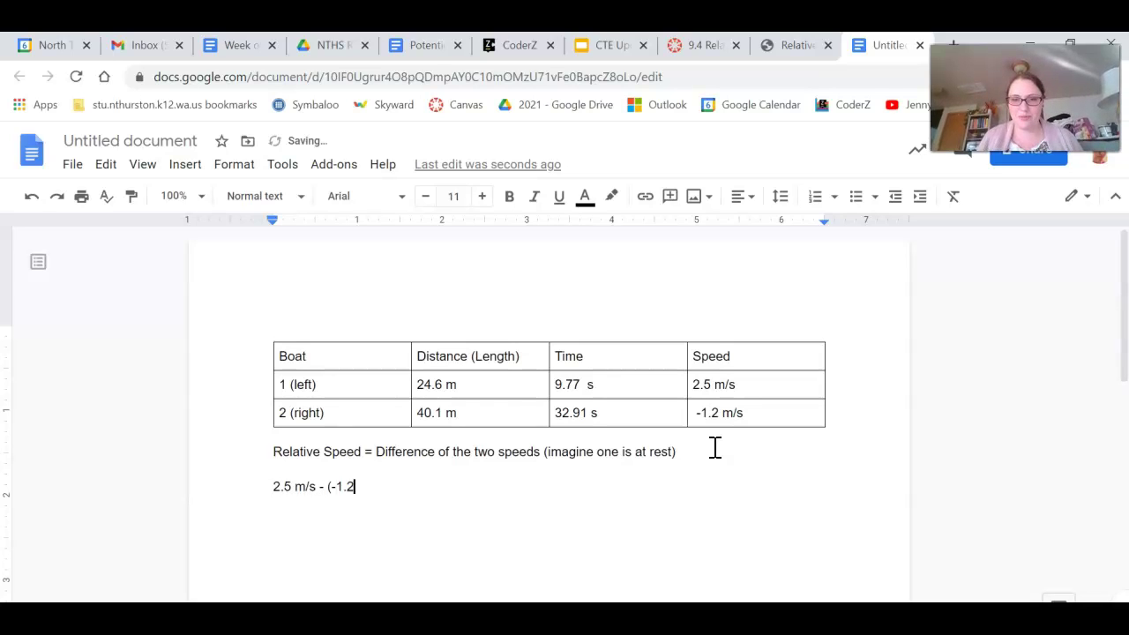
type(" m/s")
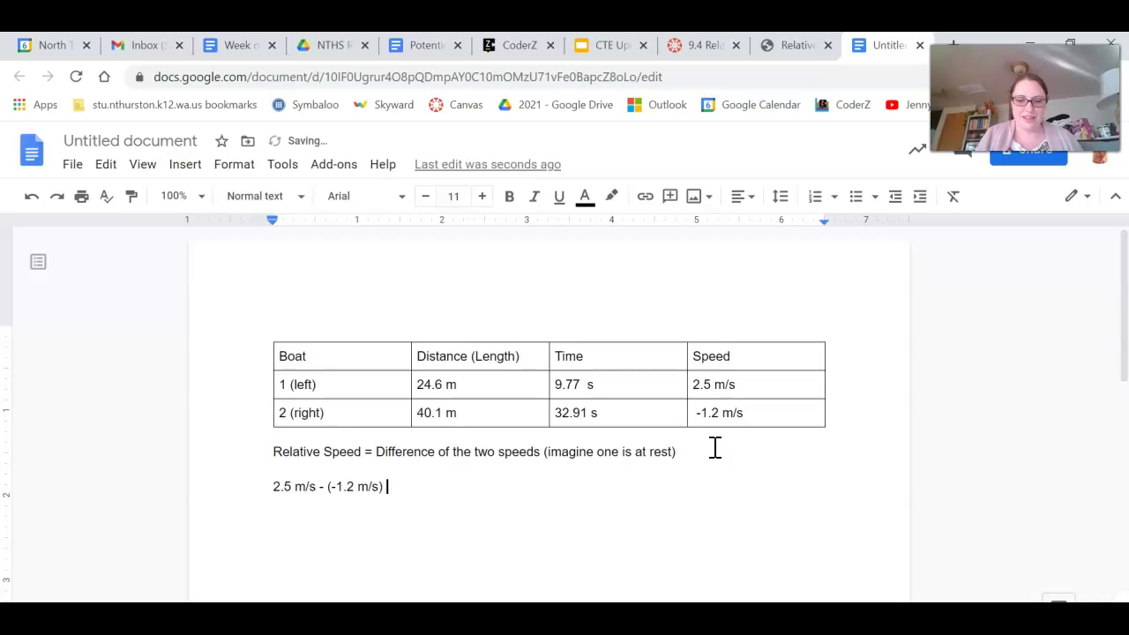
type(") = 3.7")
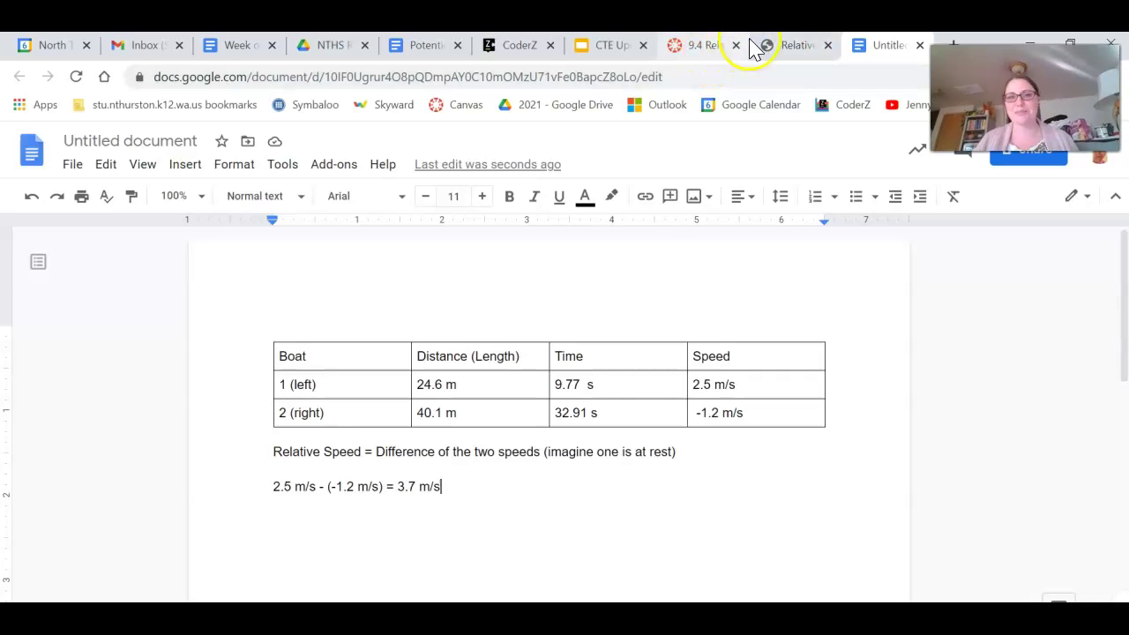
End the Physics Aviary simulation and enter the student's name in Your Name
left_click(796, 51)
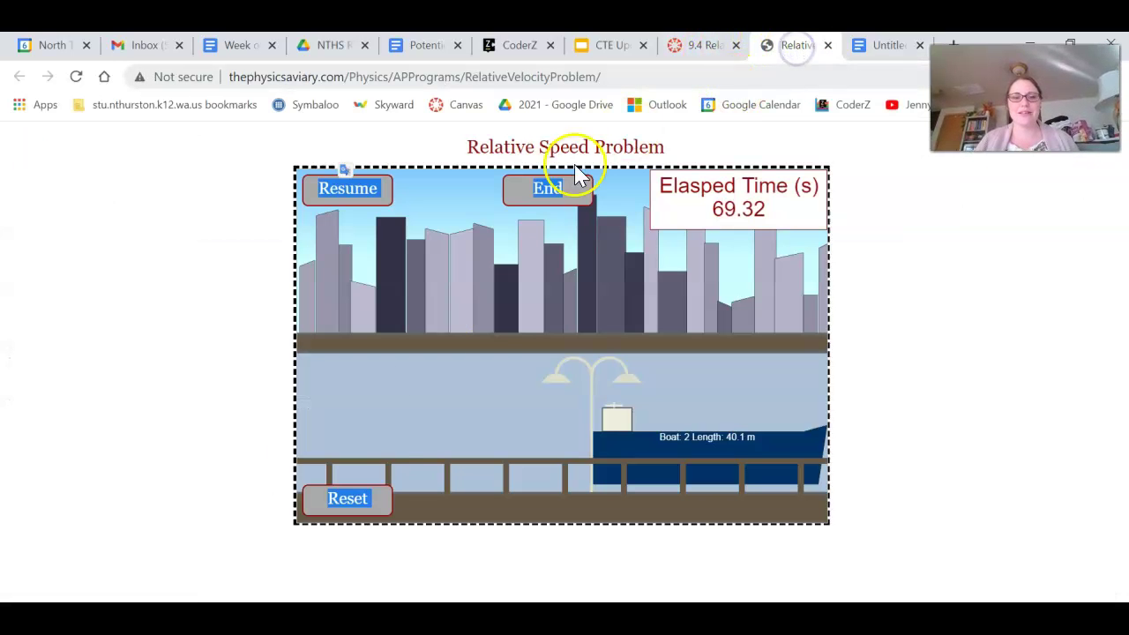
left_click(534, 183)
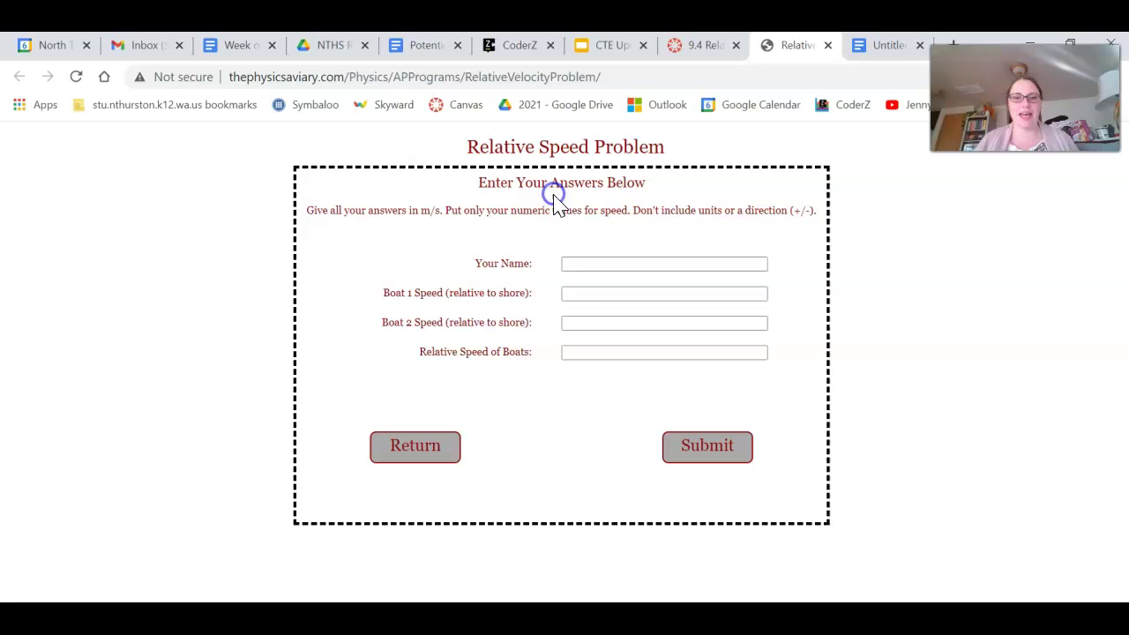
left_click(583, 266)
type("Mrs")
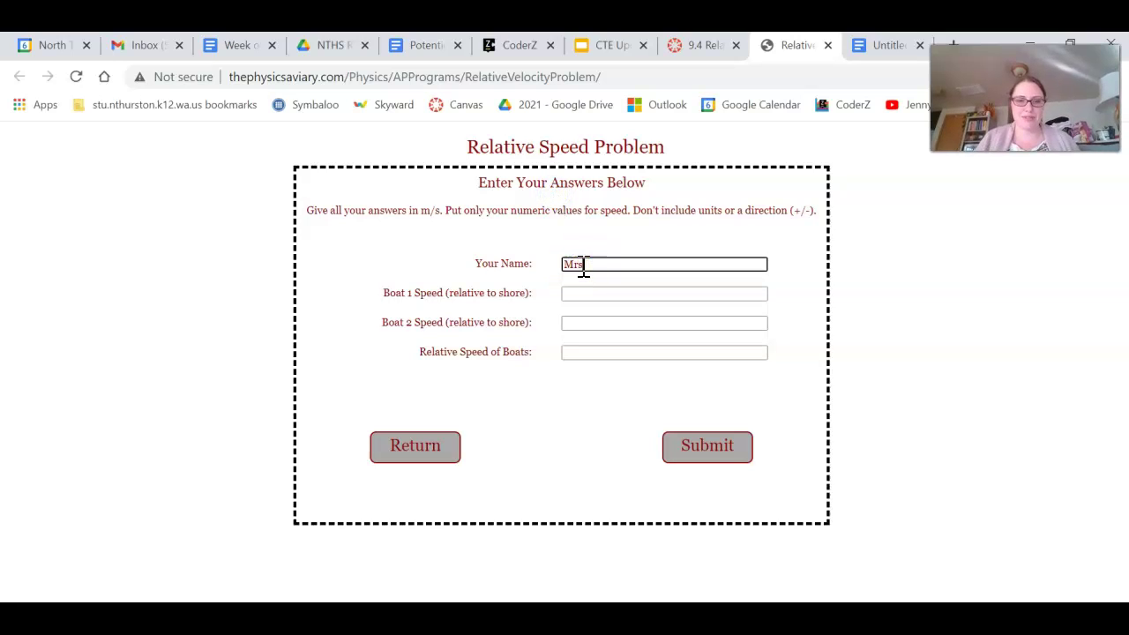
type(". Kassil")
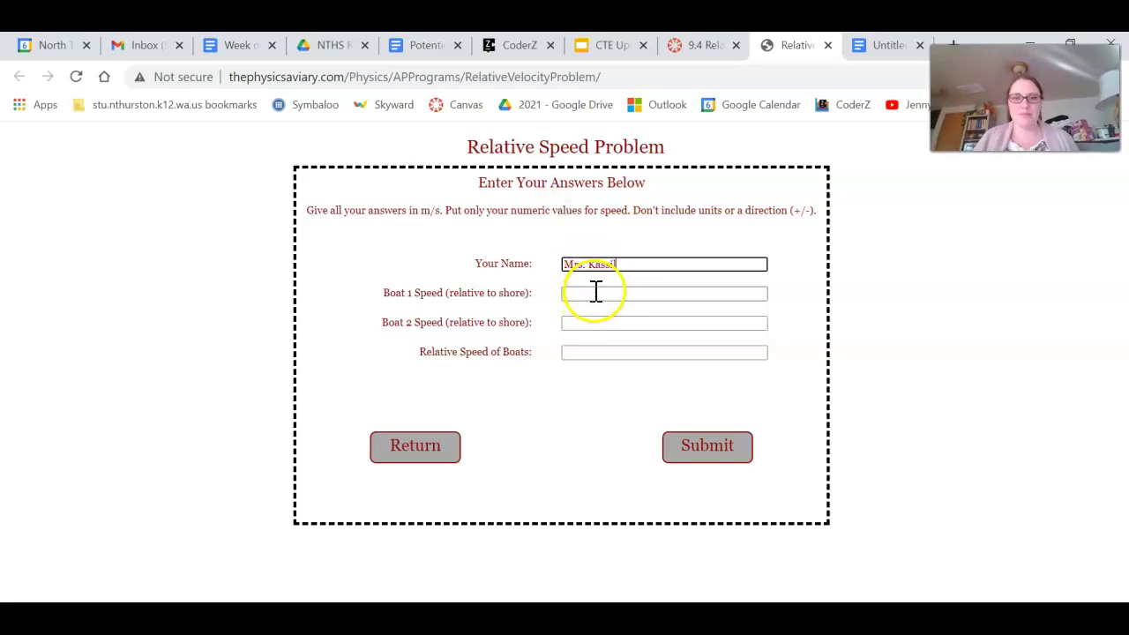
Enter boat 1's speed of 2.5 from the document's table
left_click(594, 292)
left_click(877, 52)
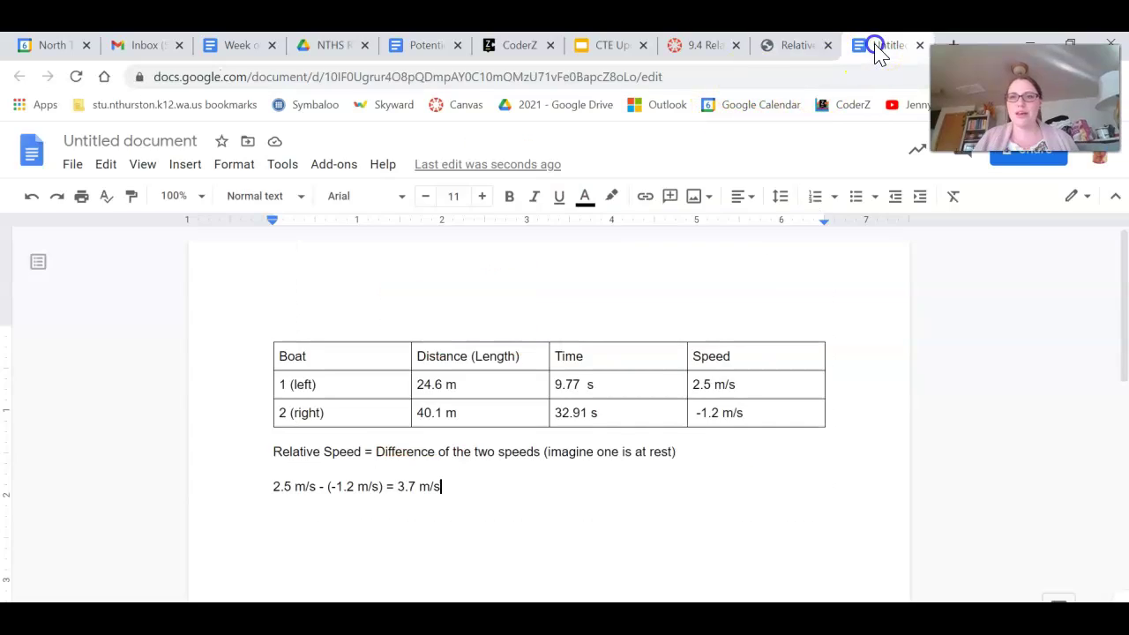
left_click(782, 53)
type("2.5")
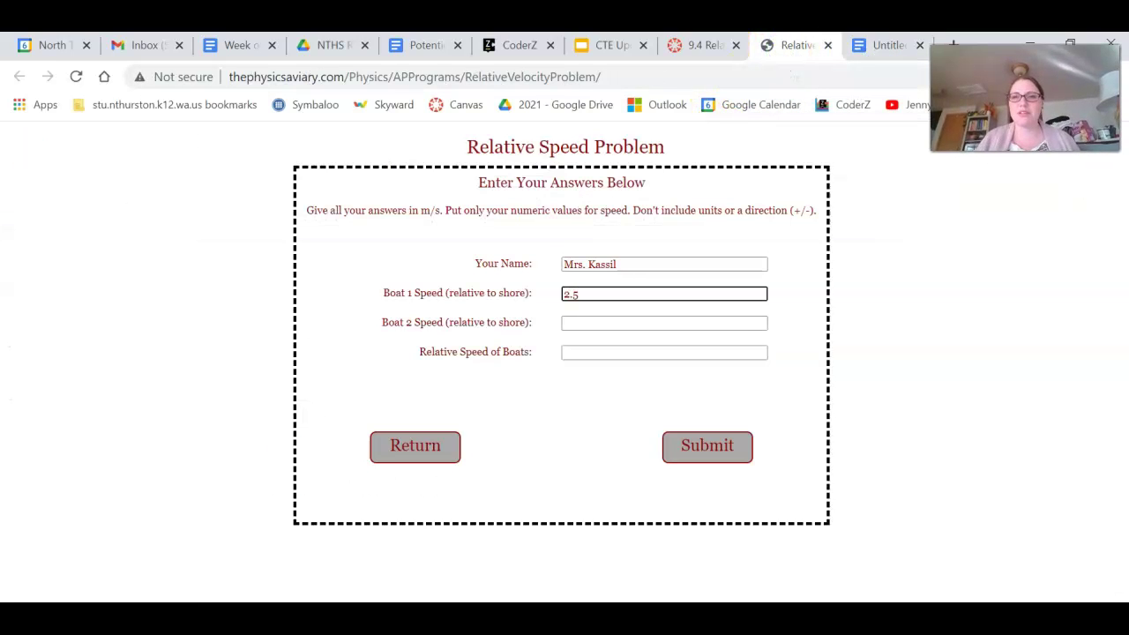
left_click(879, 45)
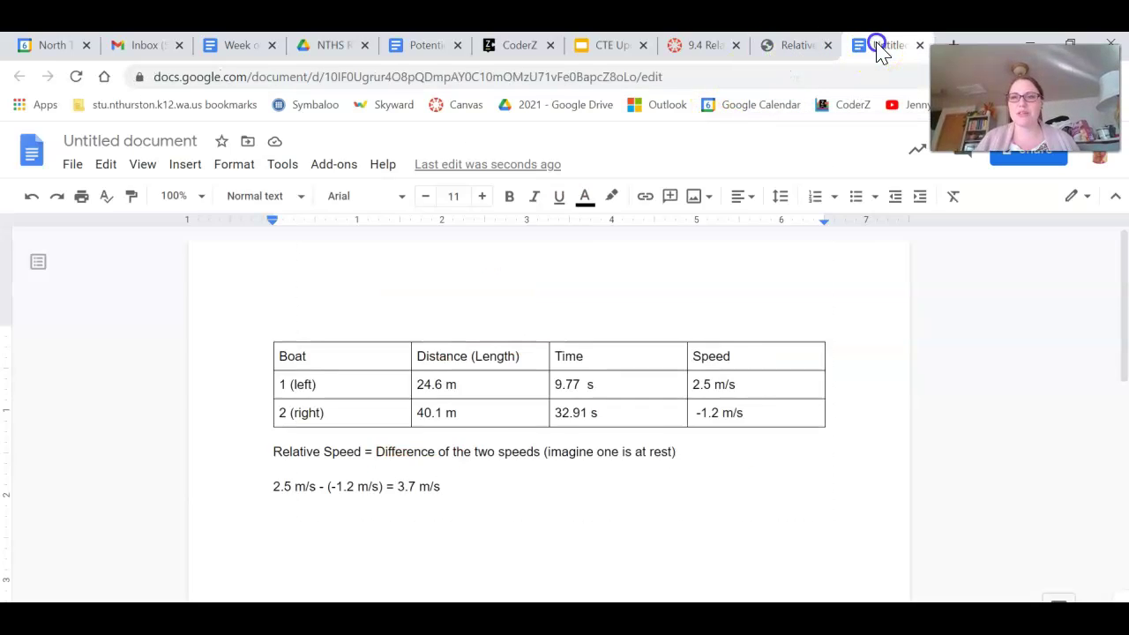
left_click(798, 53)
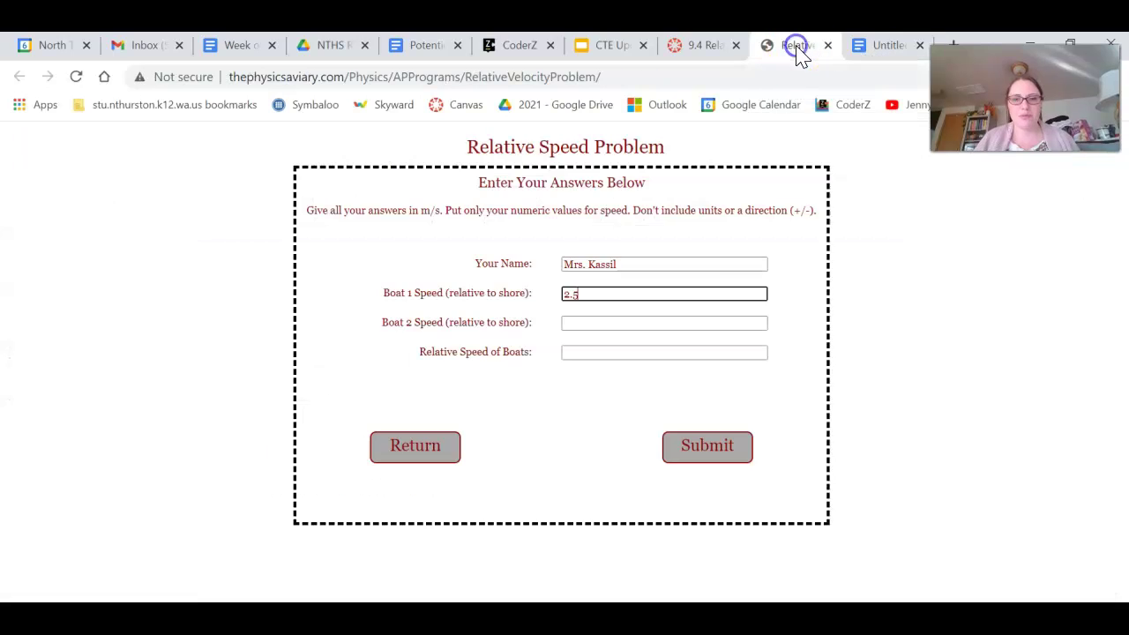
Enter boat 2's speed as 1.2, without the minus sign, and a relative speed of 3.7
left_click(667, 328)
type("-1.2")
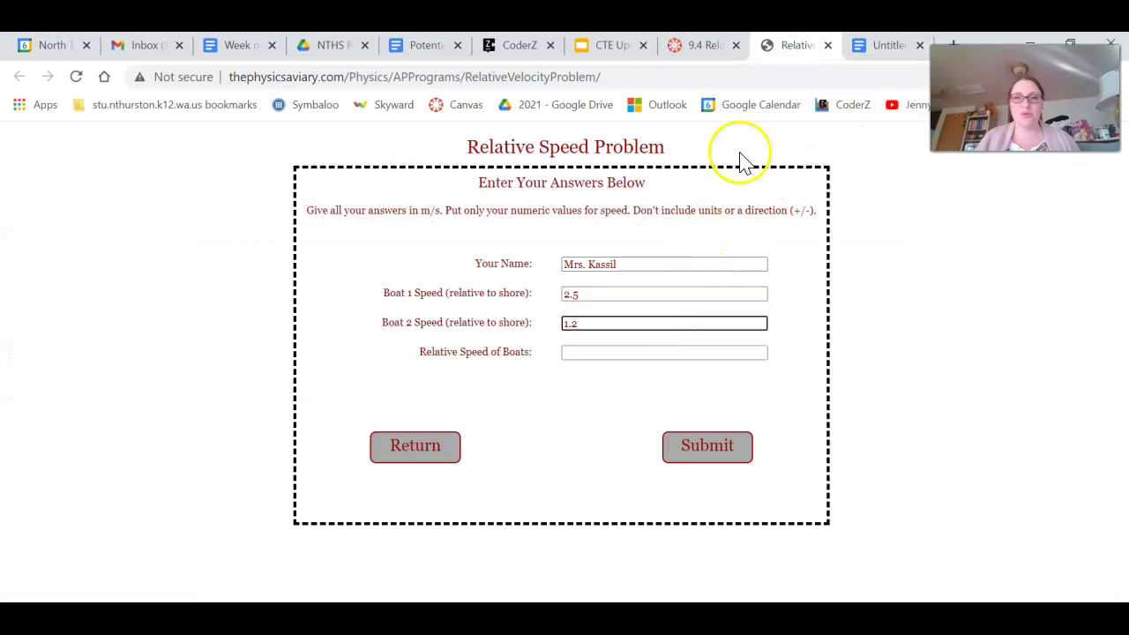
left_click(872, 48)
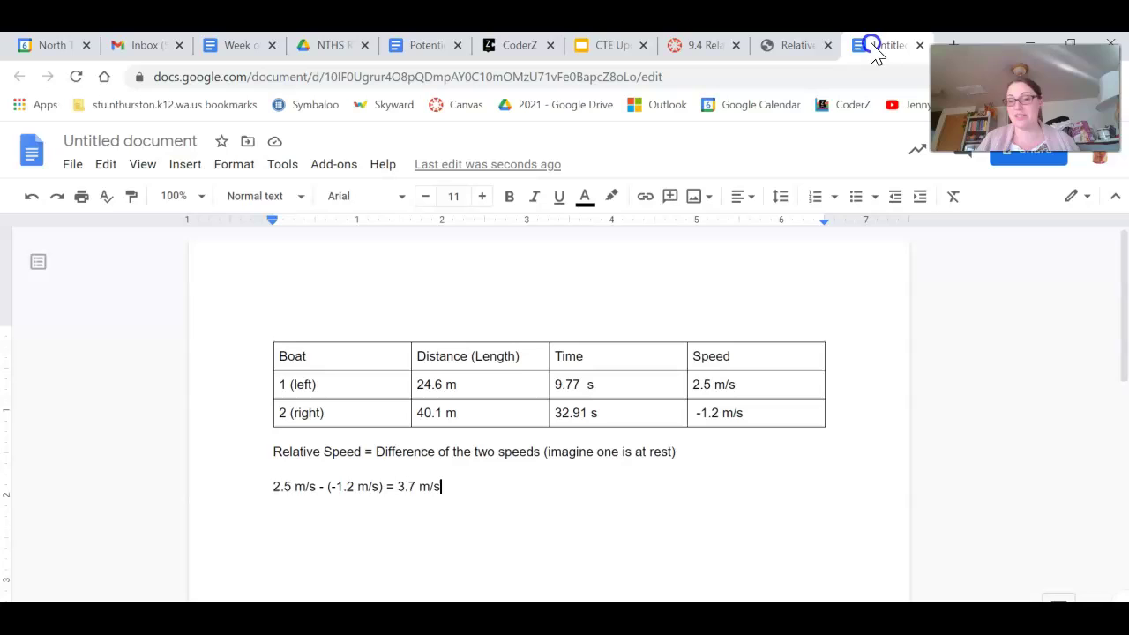
left_click(797, 49)
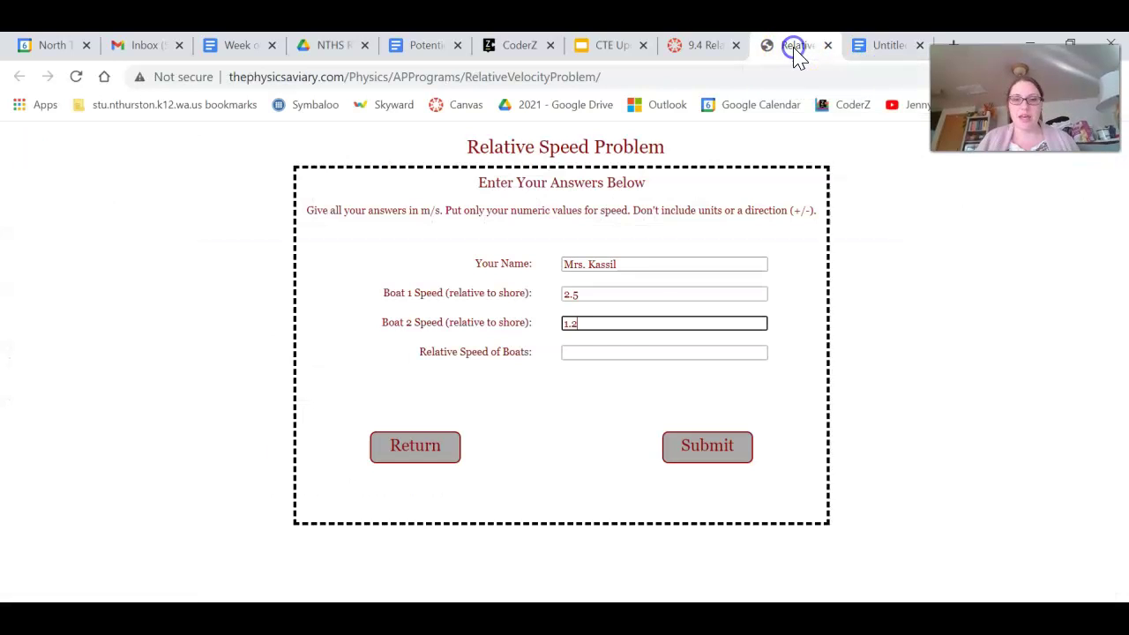
key("Home")
key("Delete")
left_click(599, 352)
type("3.")
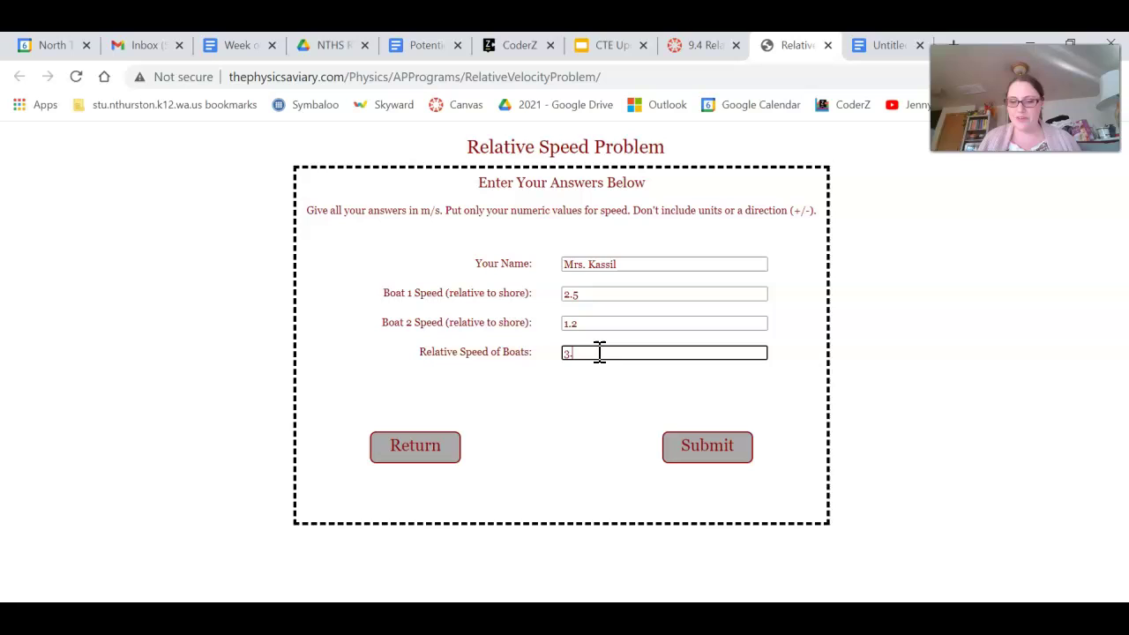
left_click(683, 438)
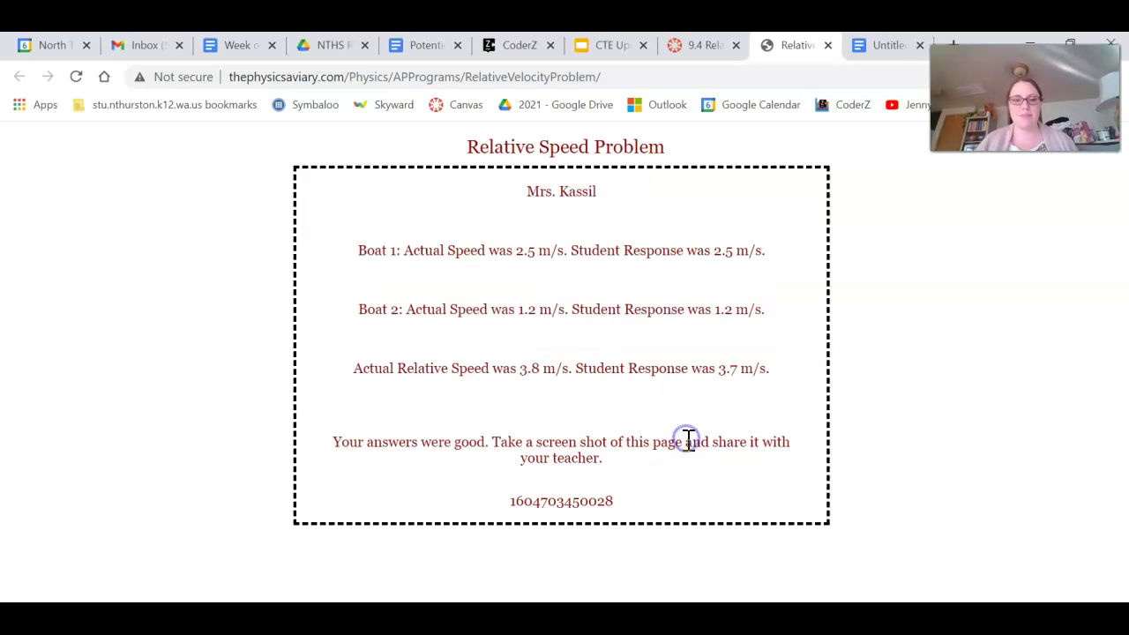